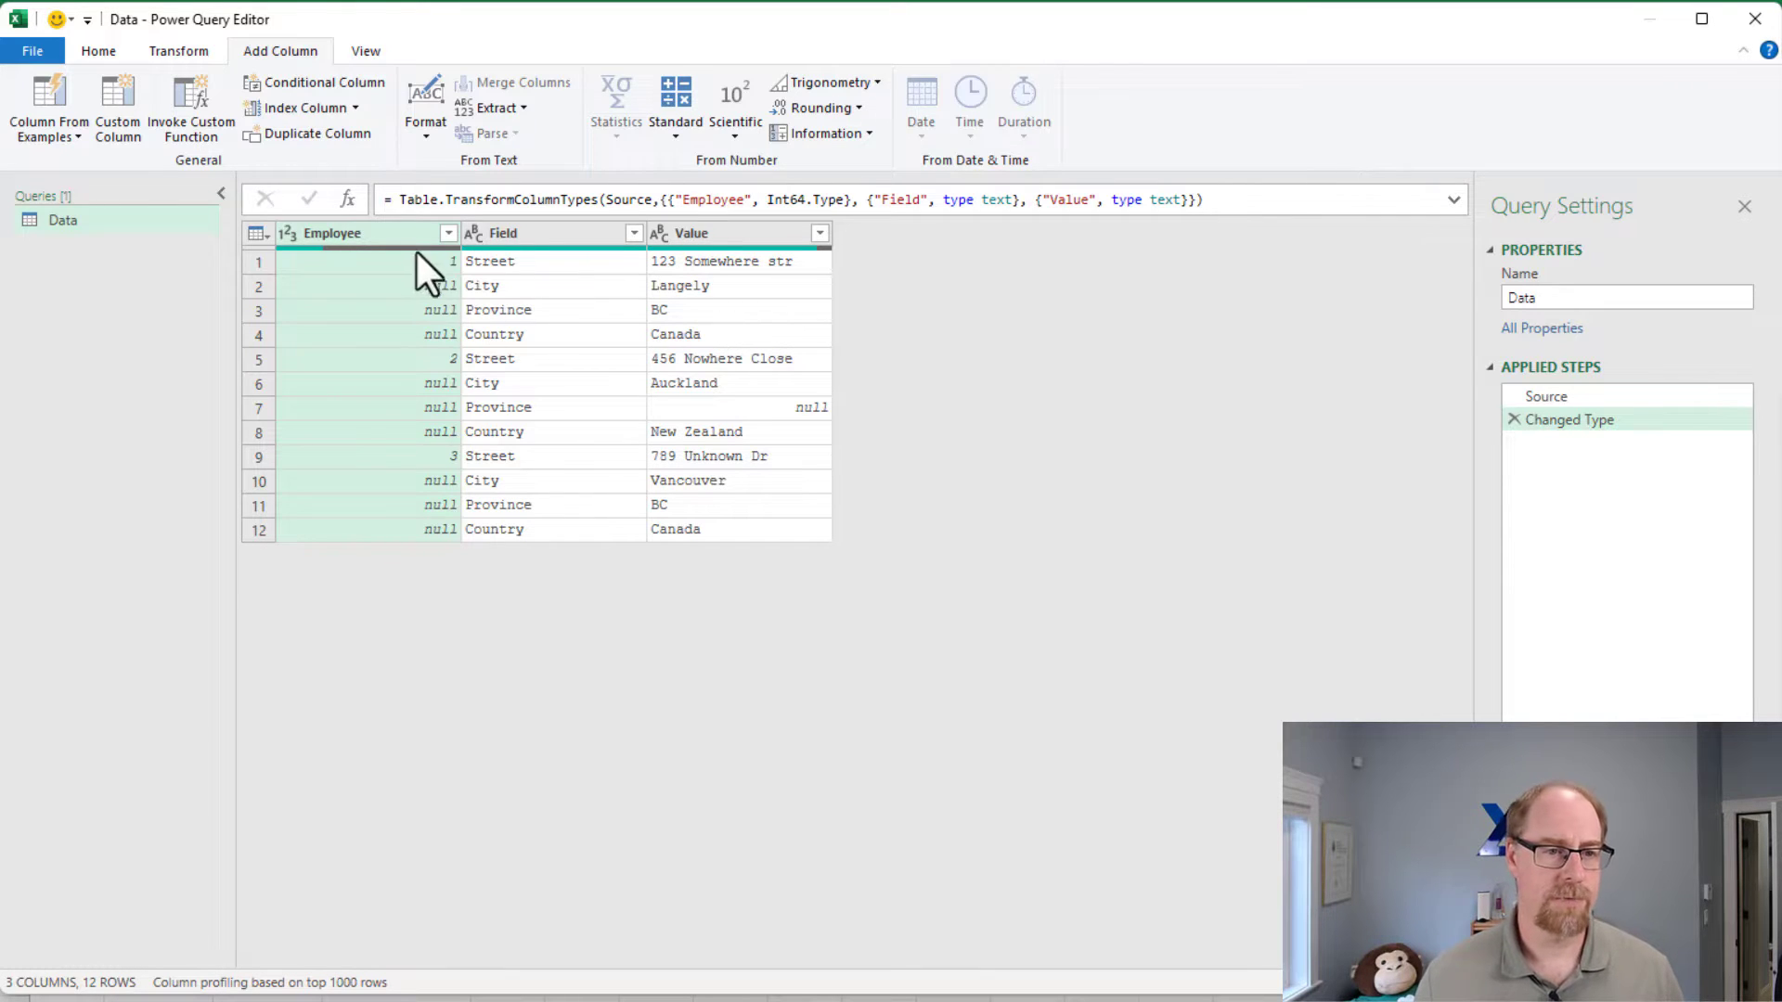
Fill the Employee column down so the blank rows get employee numbers 1, 2 or 3
right_click(398, 231)
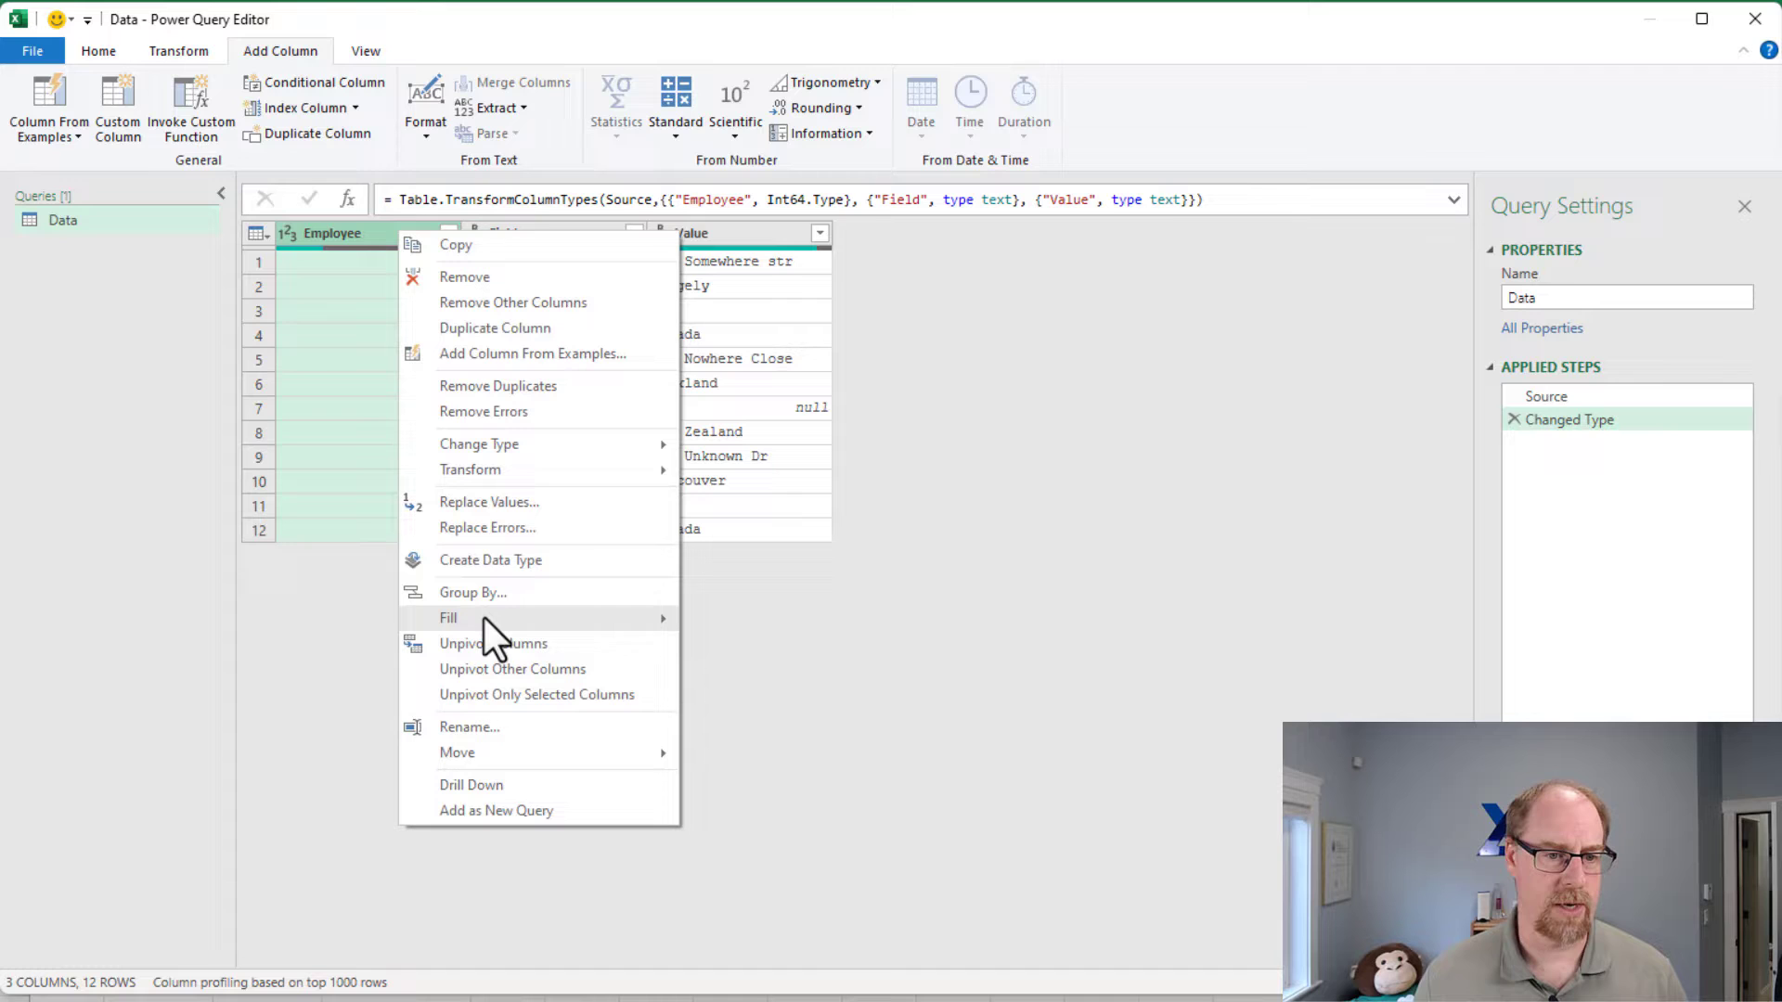
mouse_move(501, 616)
left_click(727, 622)
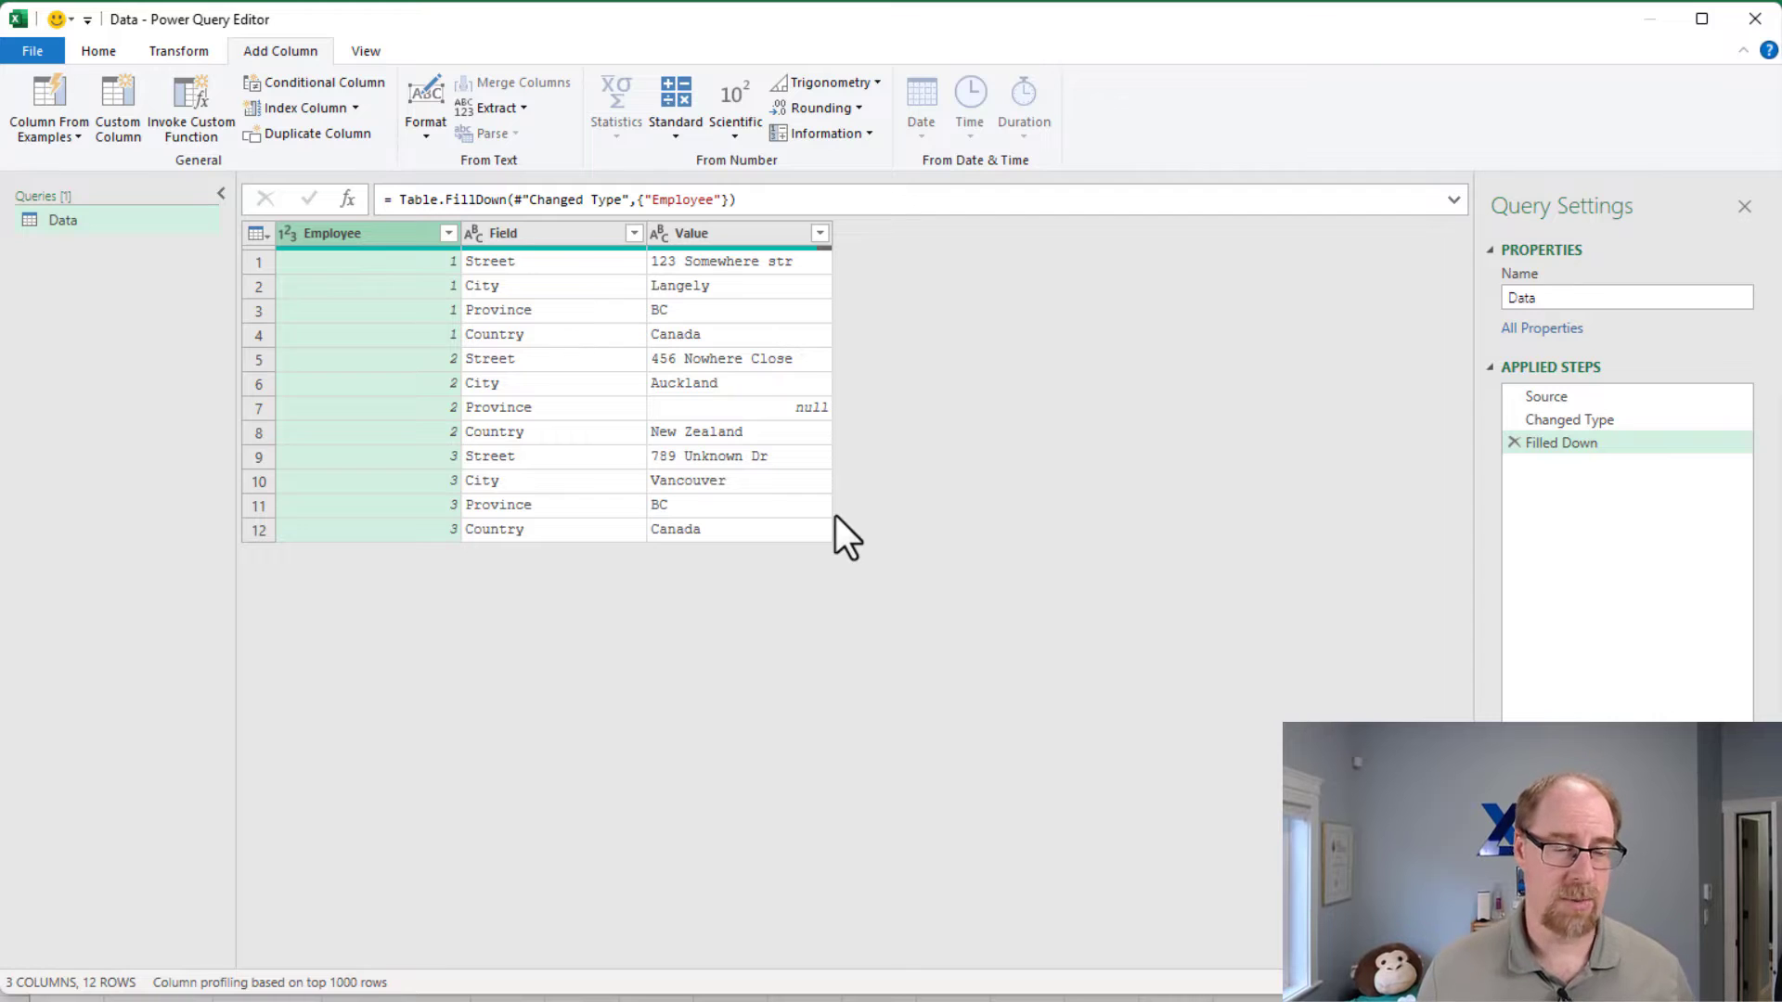
Add a custom column named Address with formula Text.Combine(#"Filled Down"[Value],",")
left_click(119, 108)
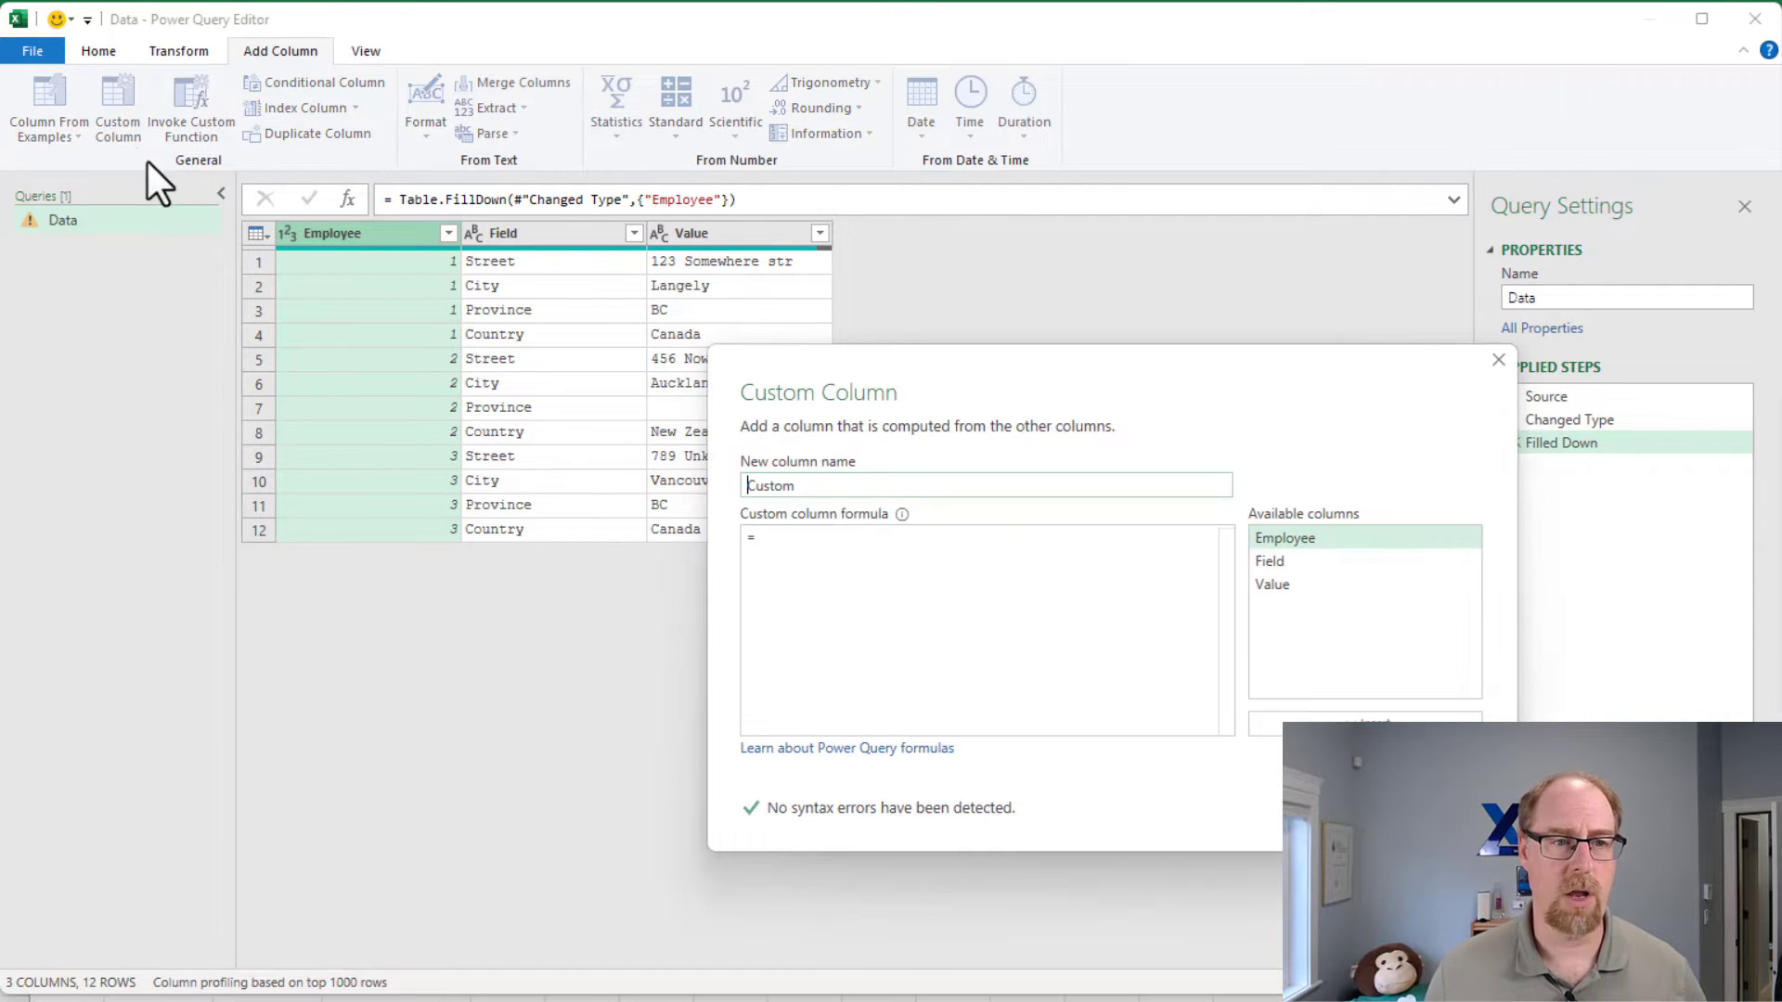
double_click(776, 485)
type("A")
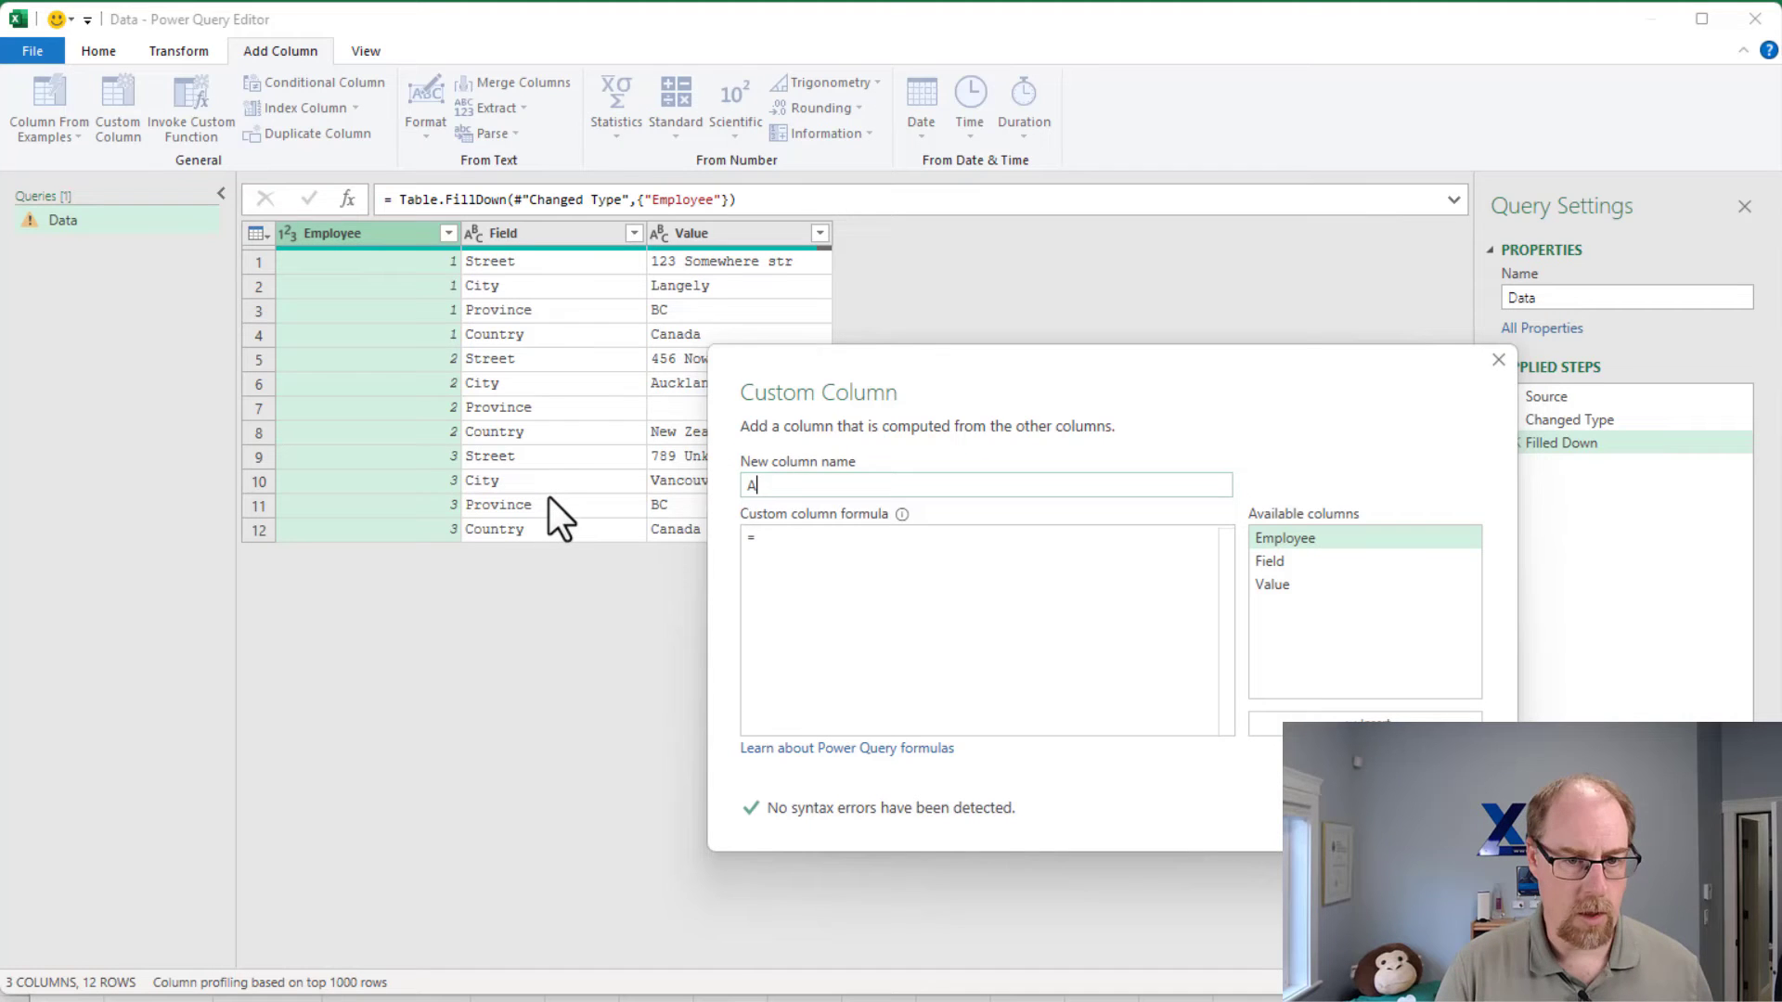
type("ddress")
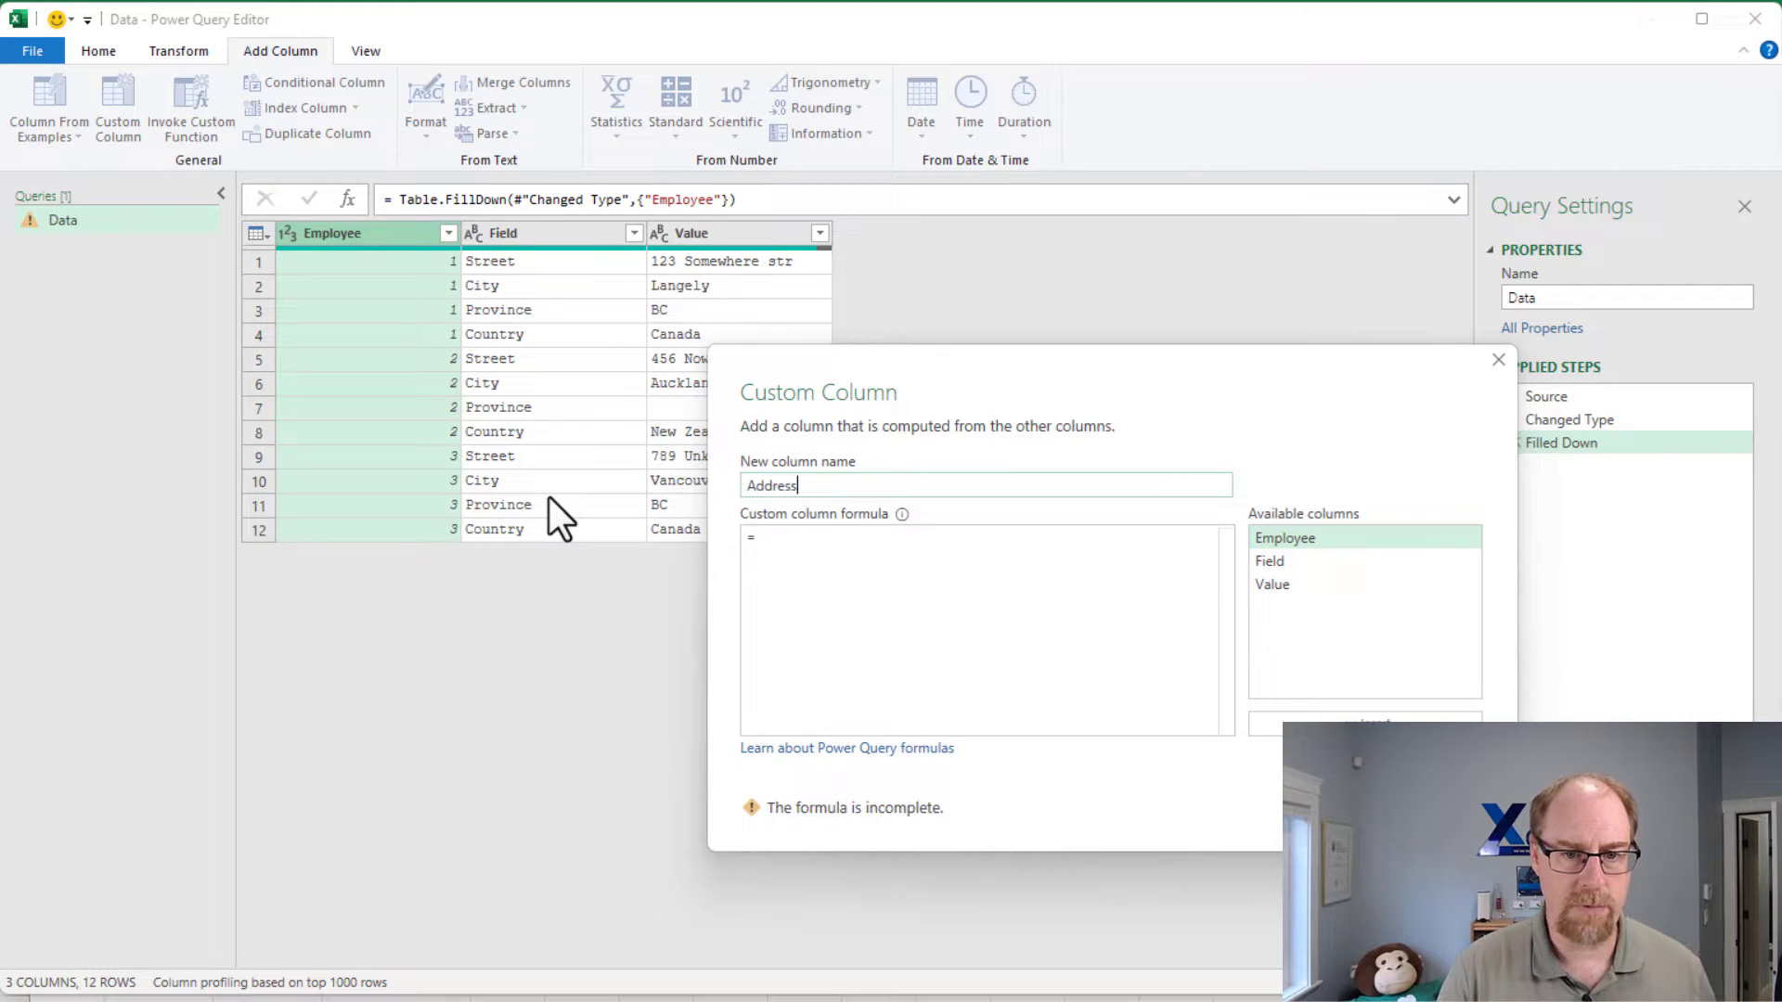
key("Tab")
type("T")
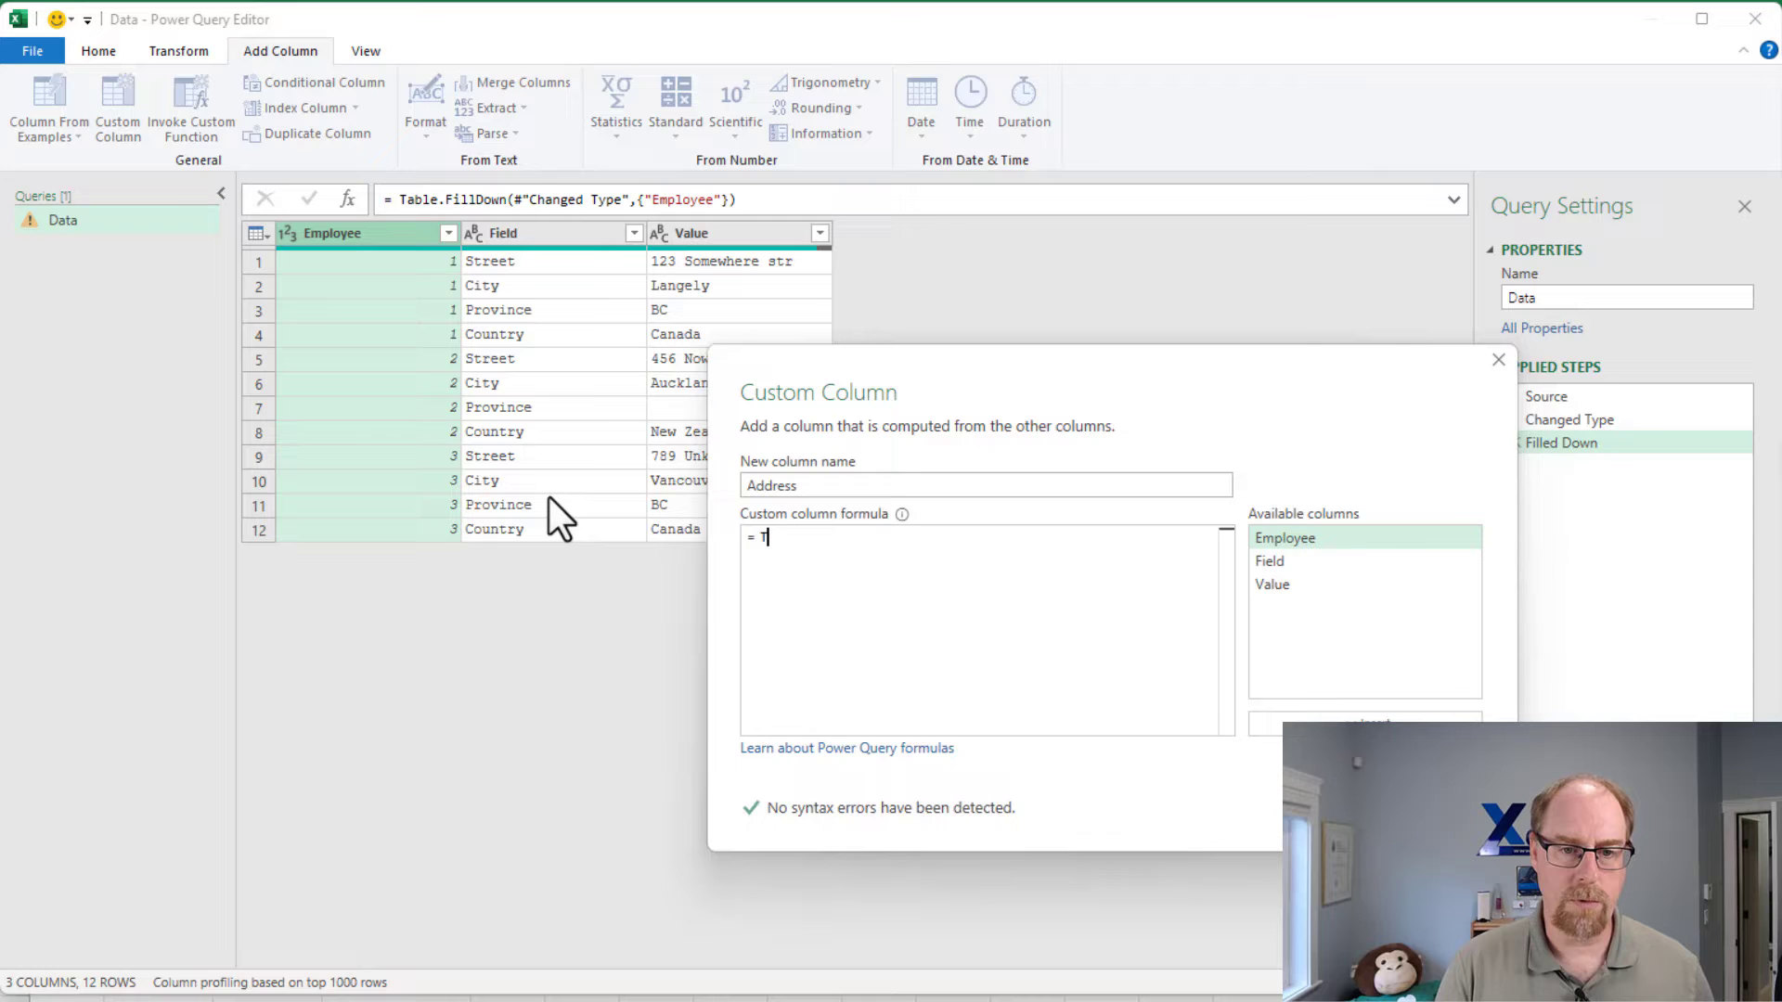
type("ext.dombine(")
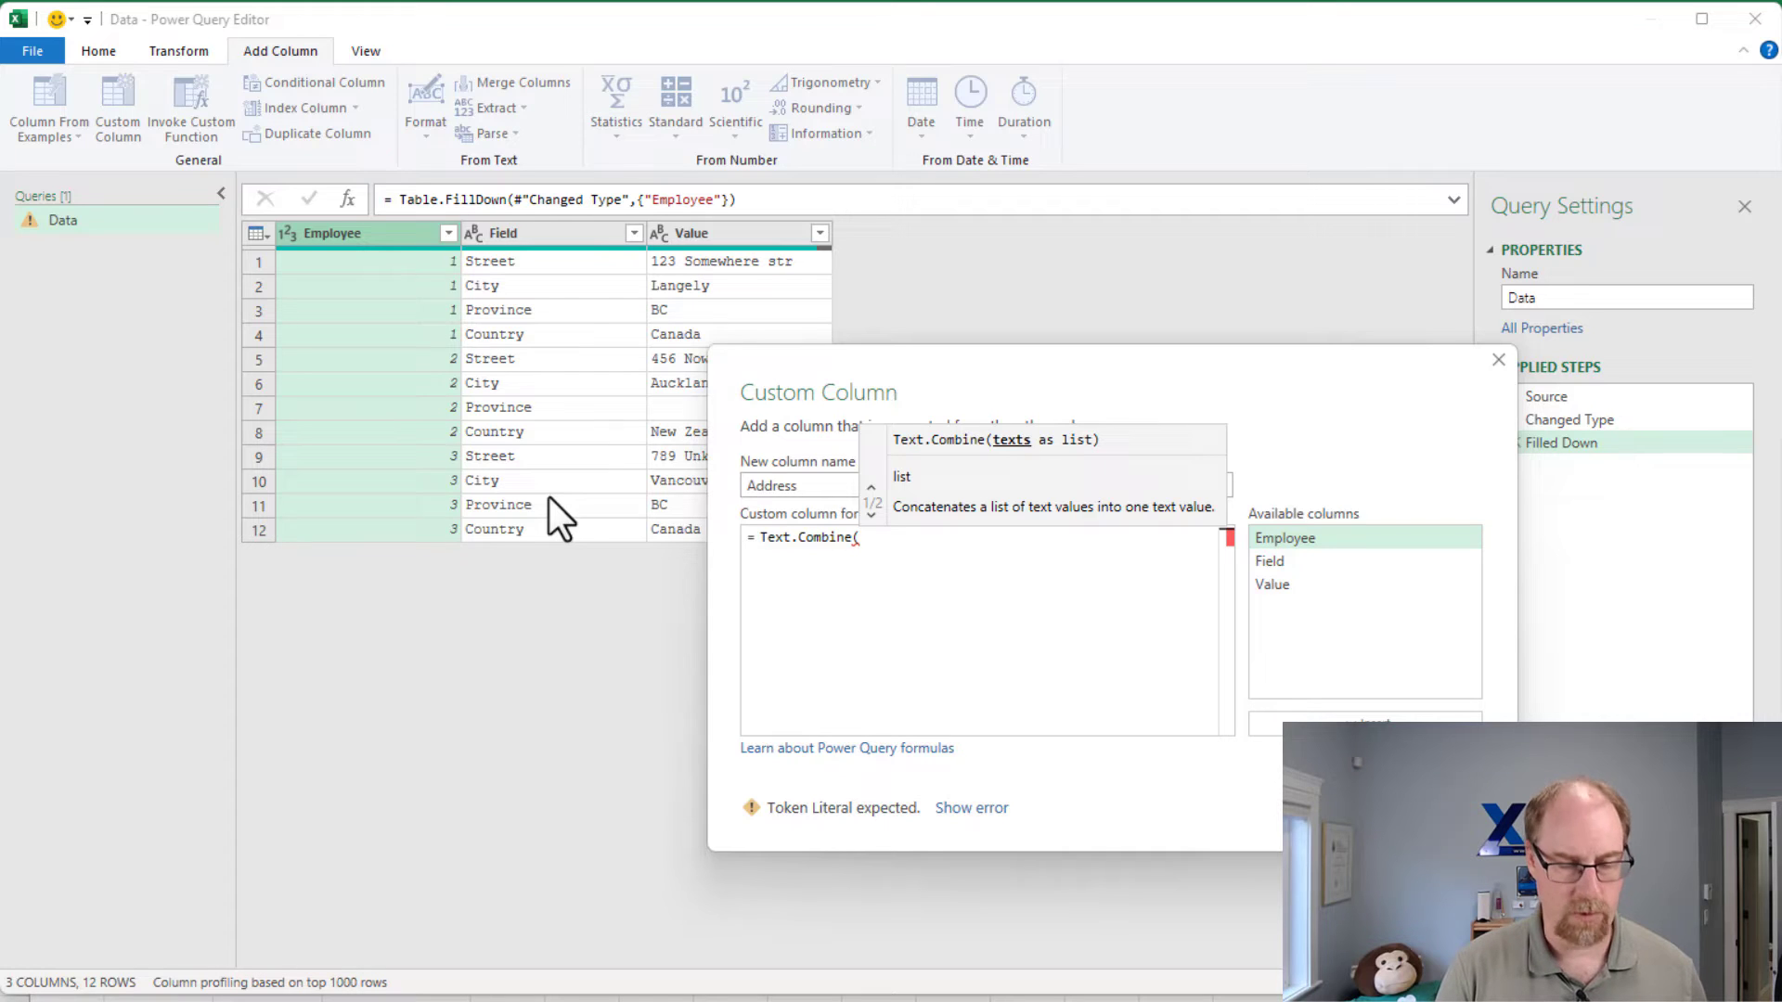
type("#")
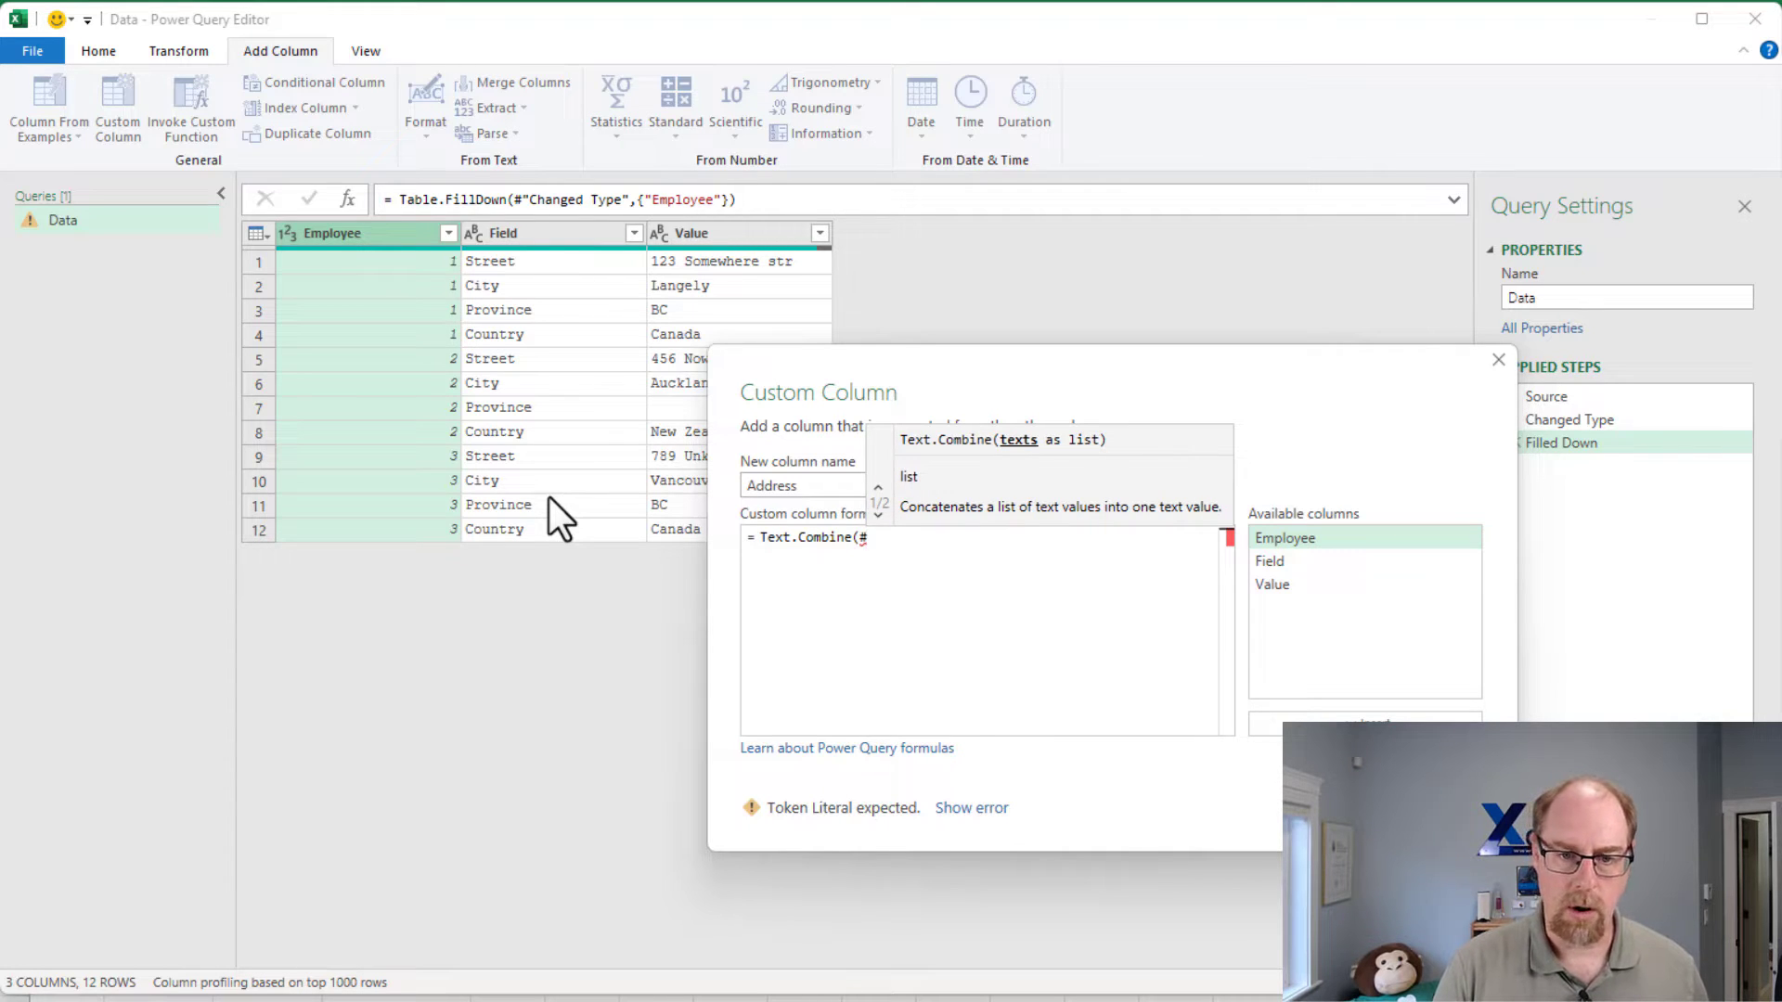
type("\"Filled ")
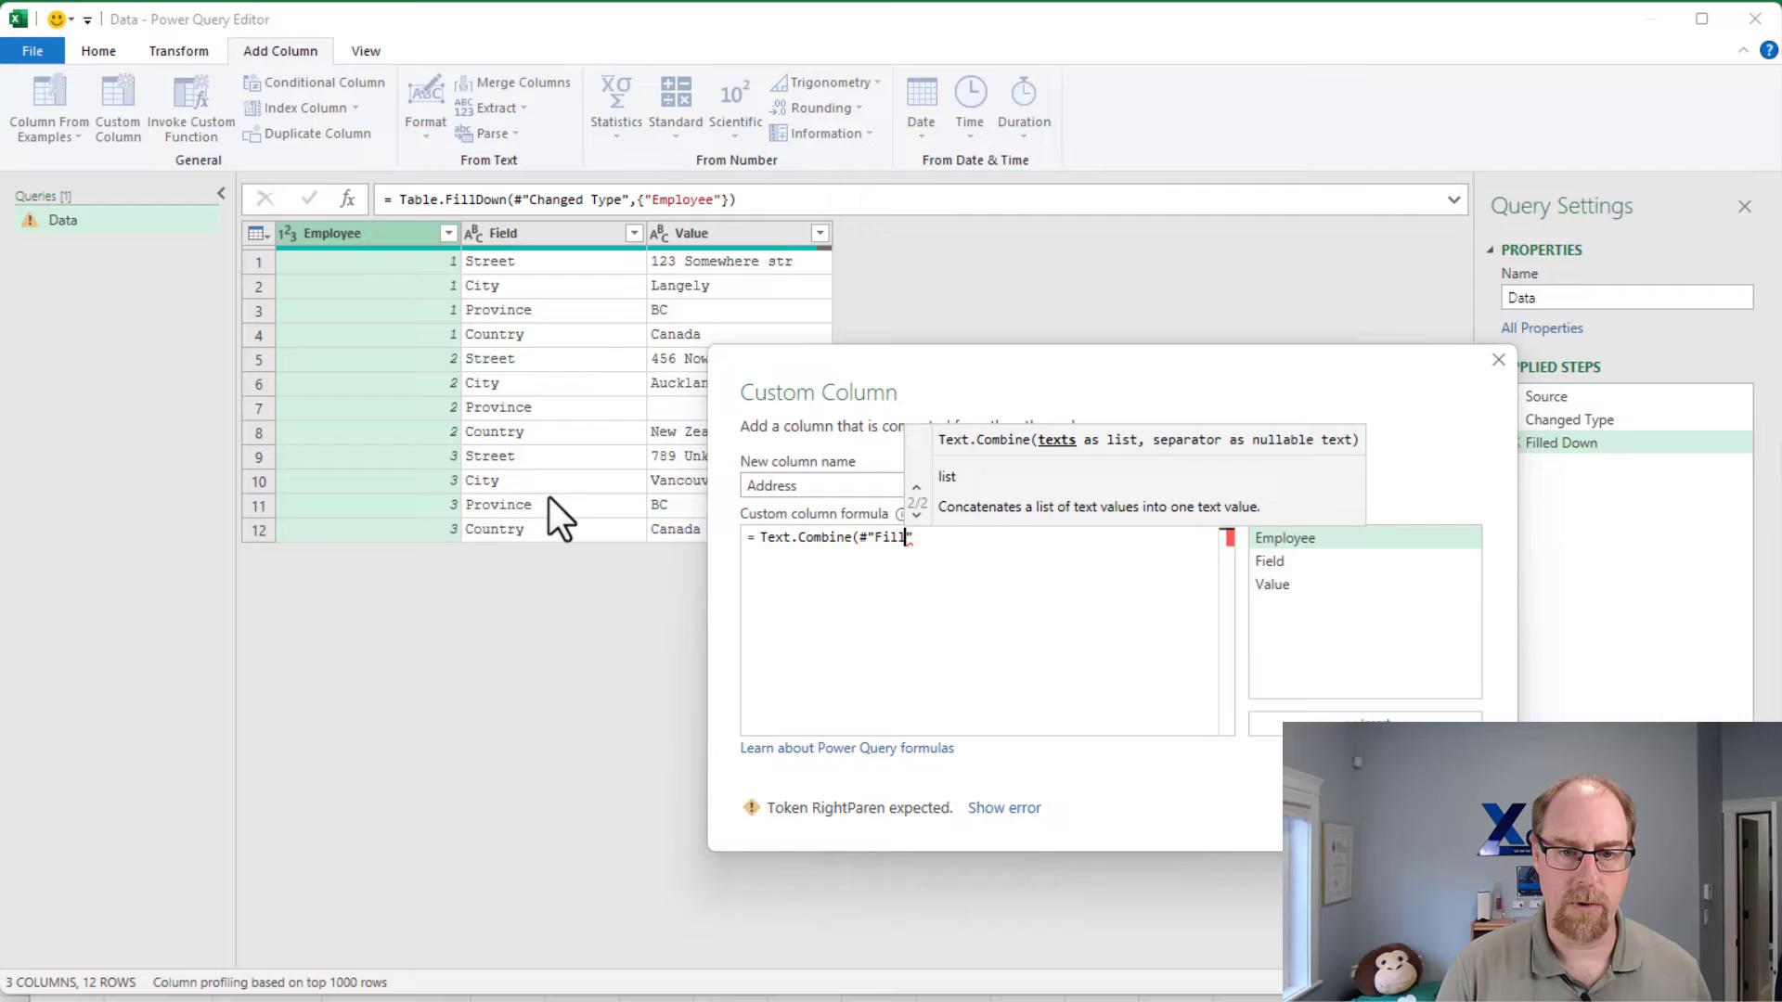
type("Down\"")
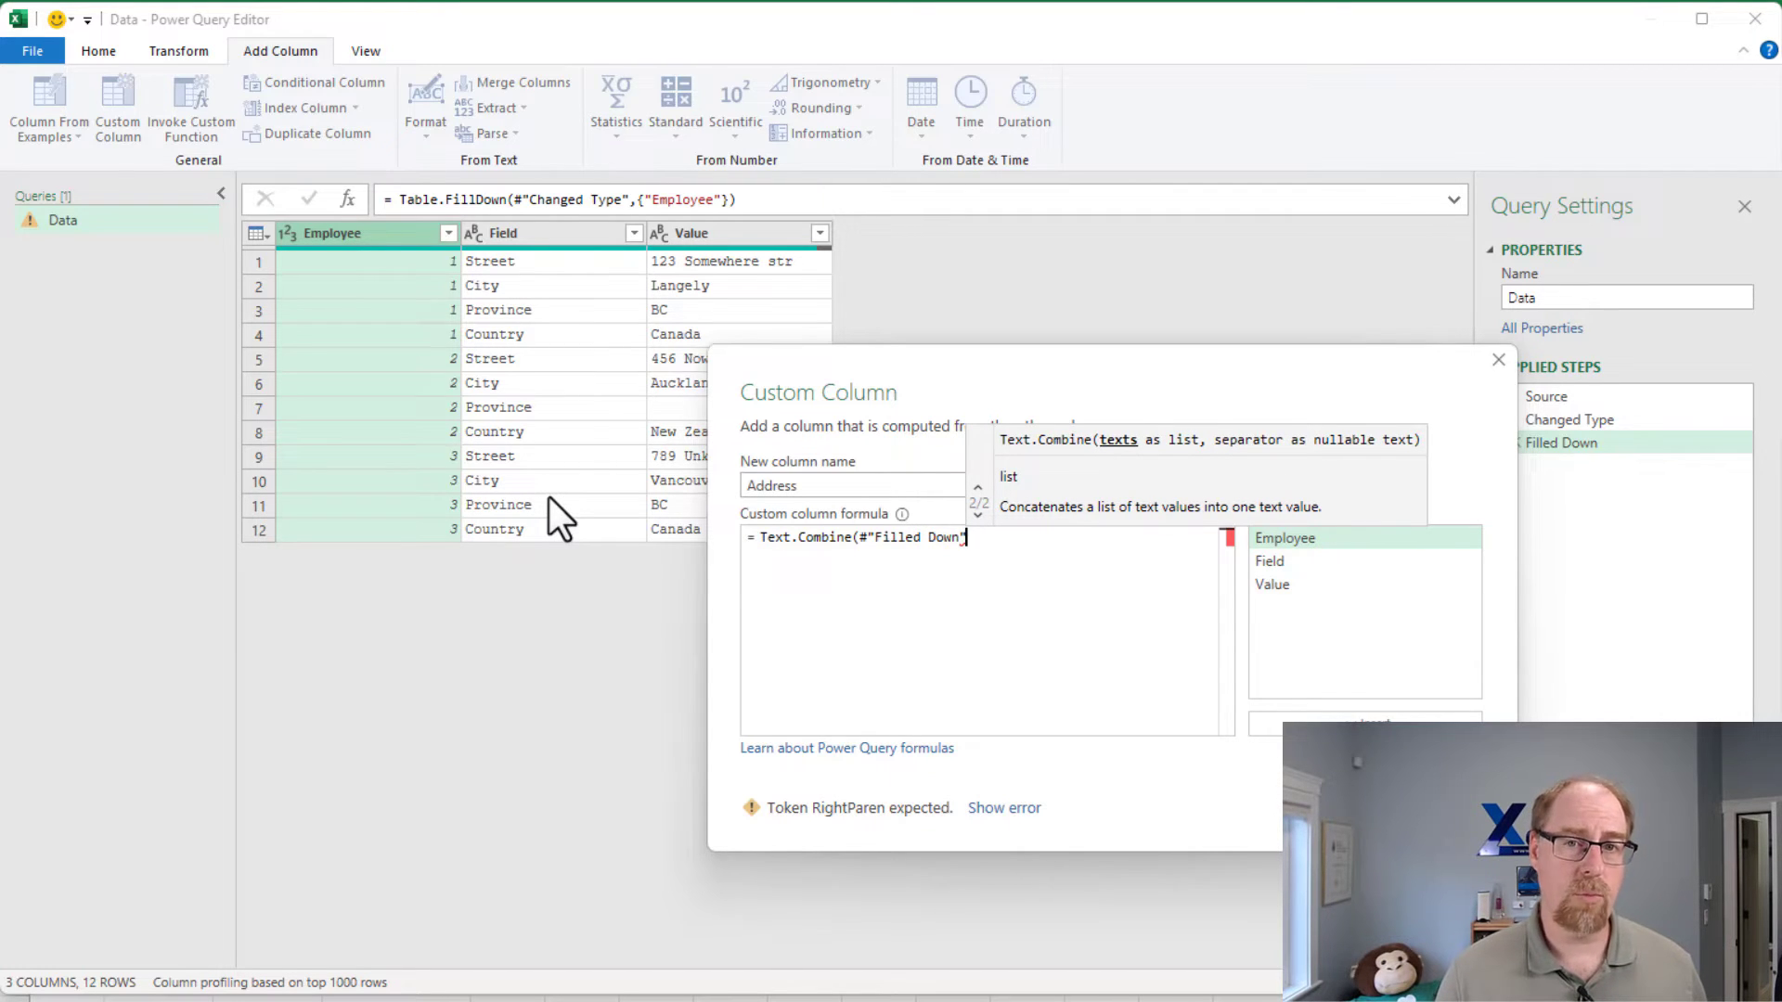
type("[")
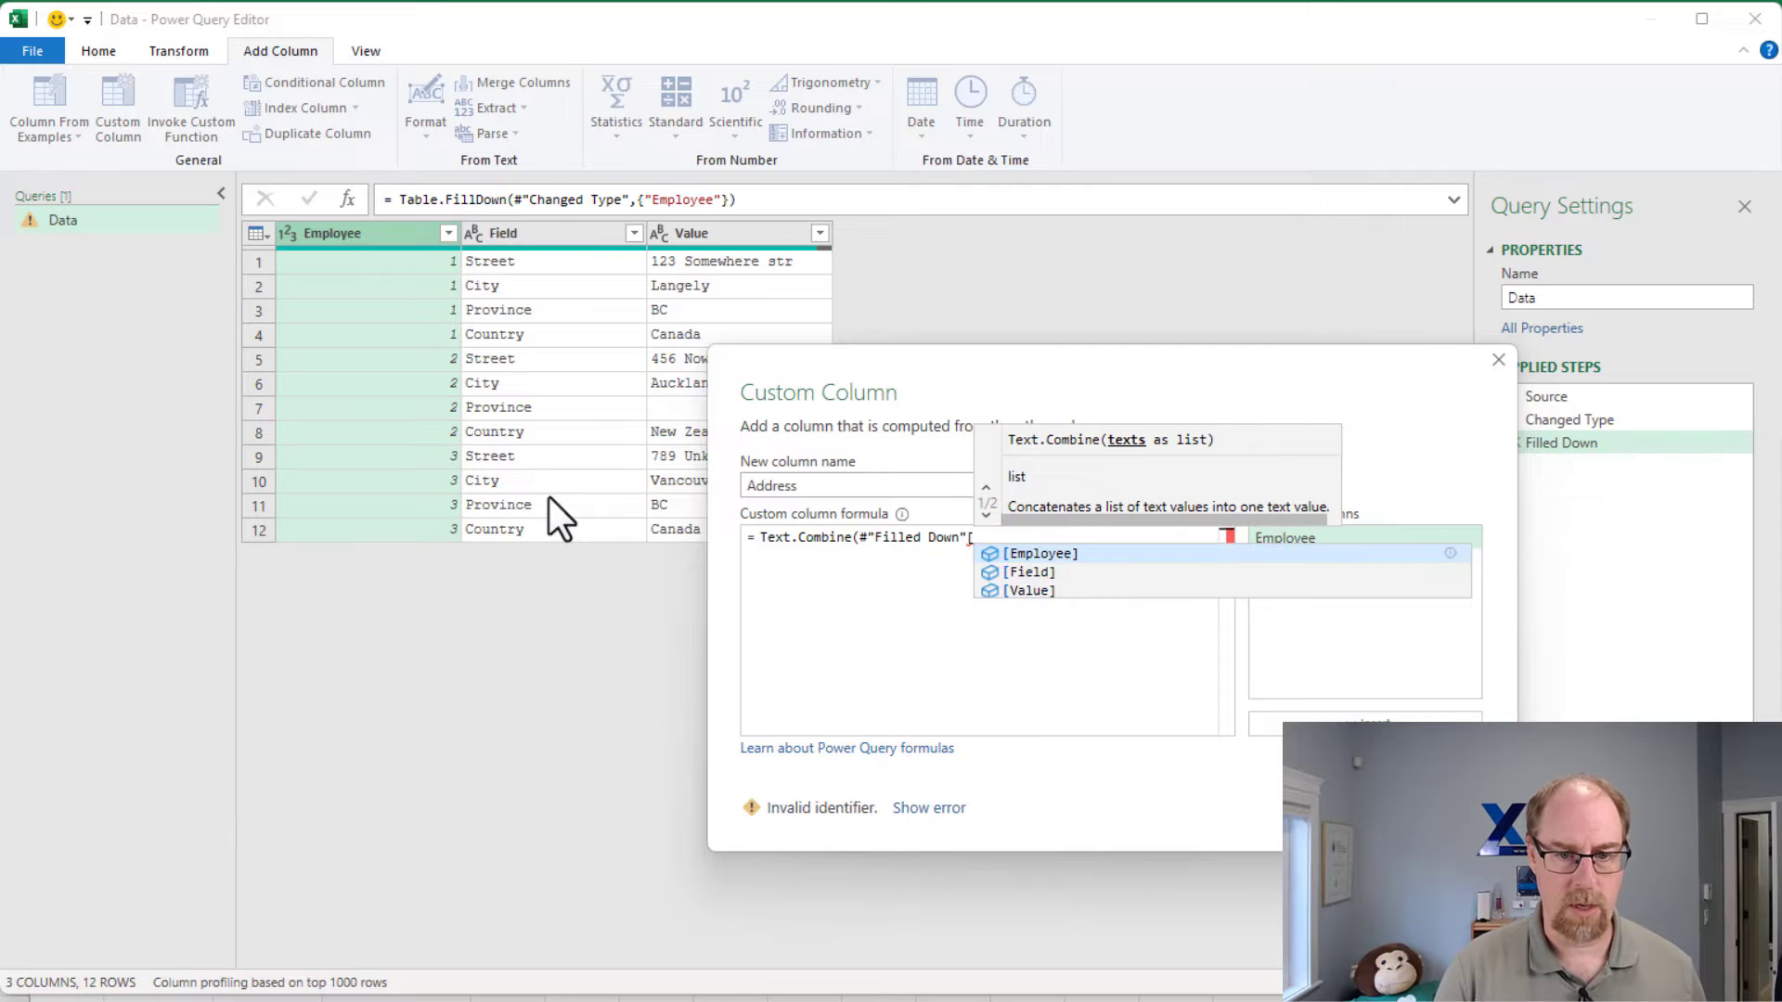
type("Value]")
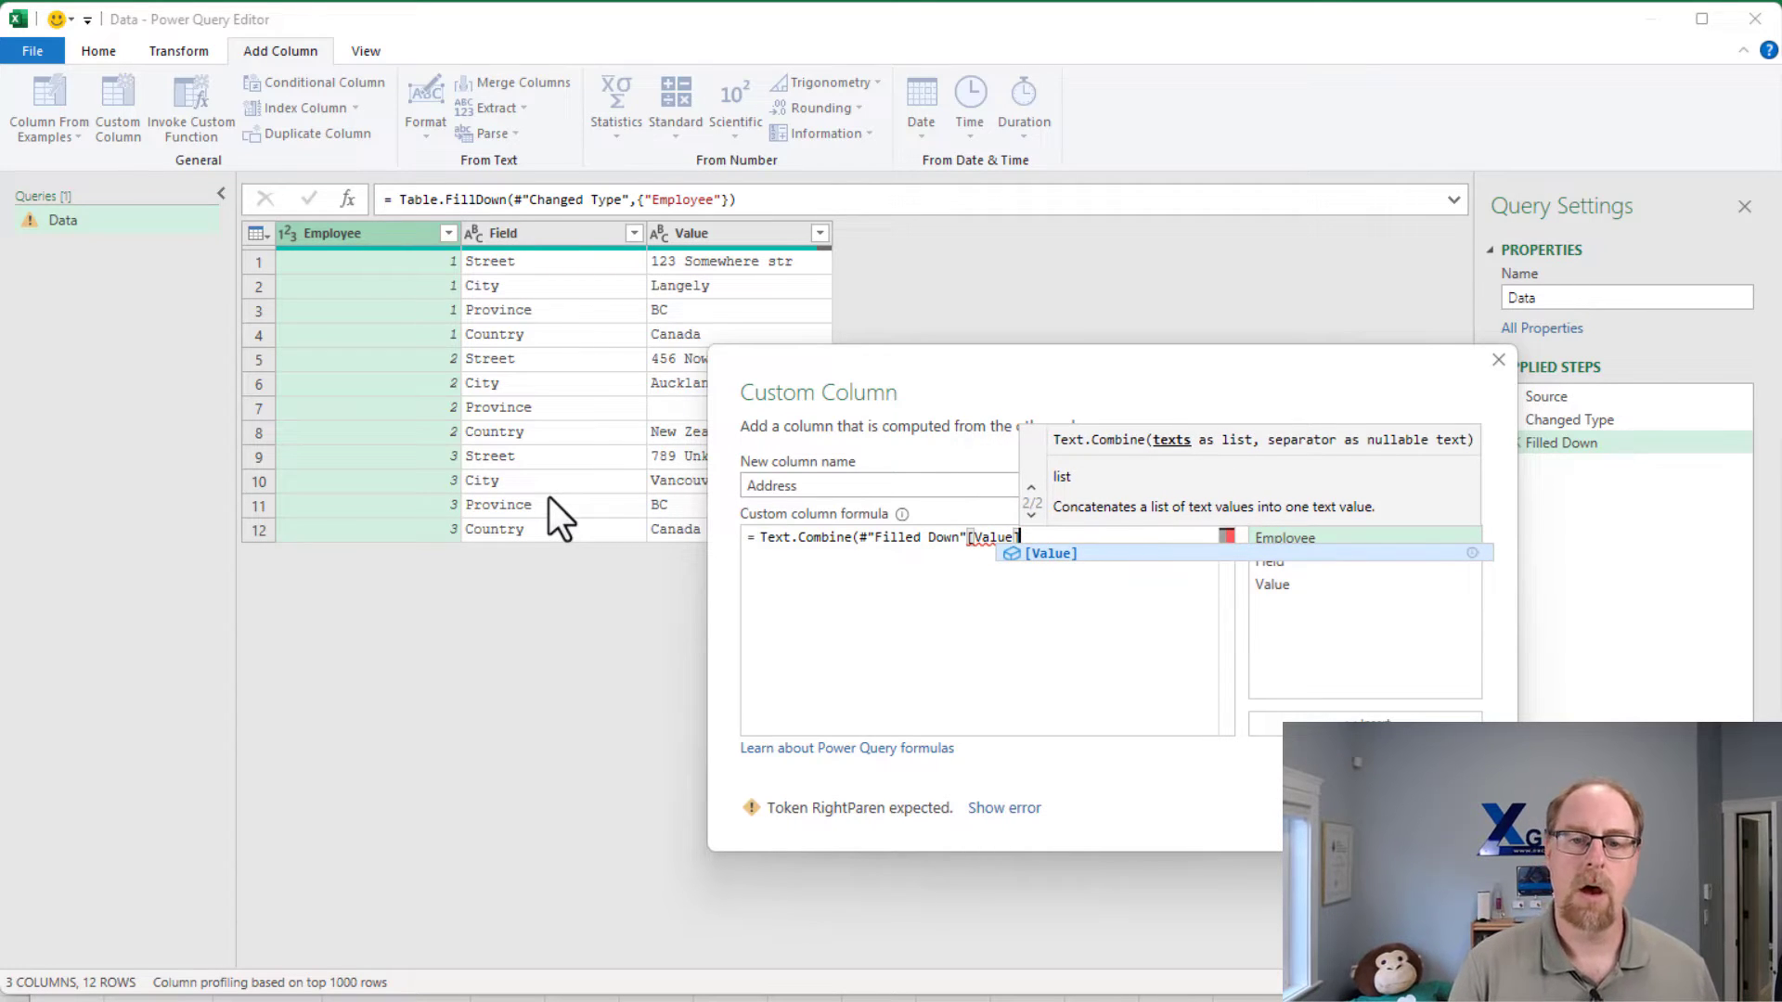
type(",")
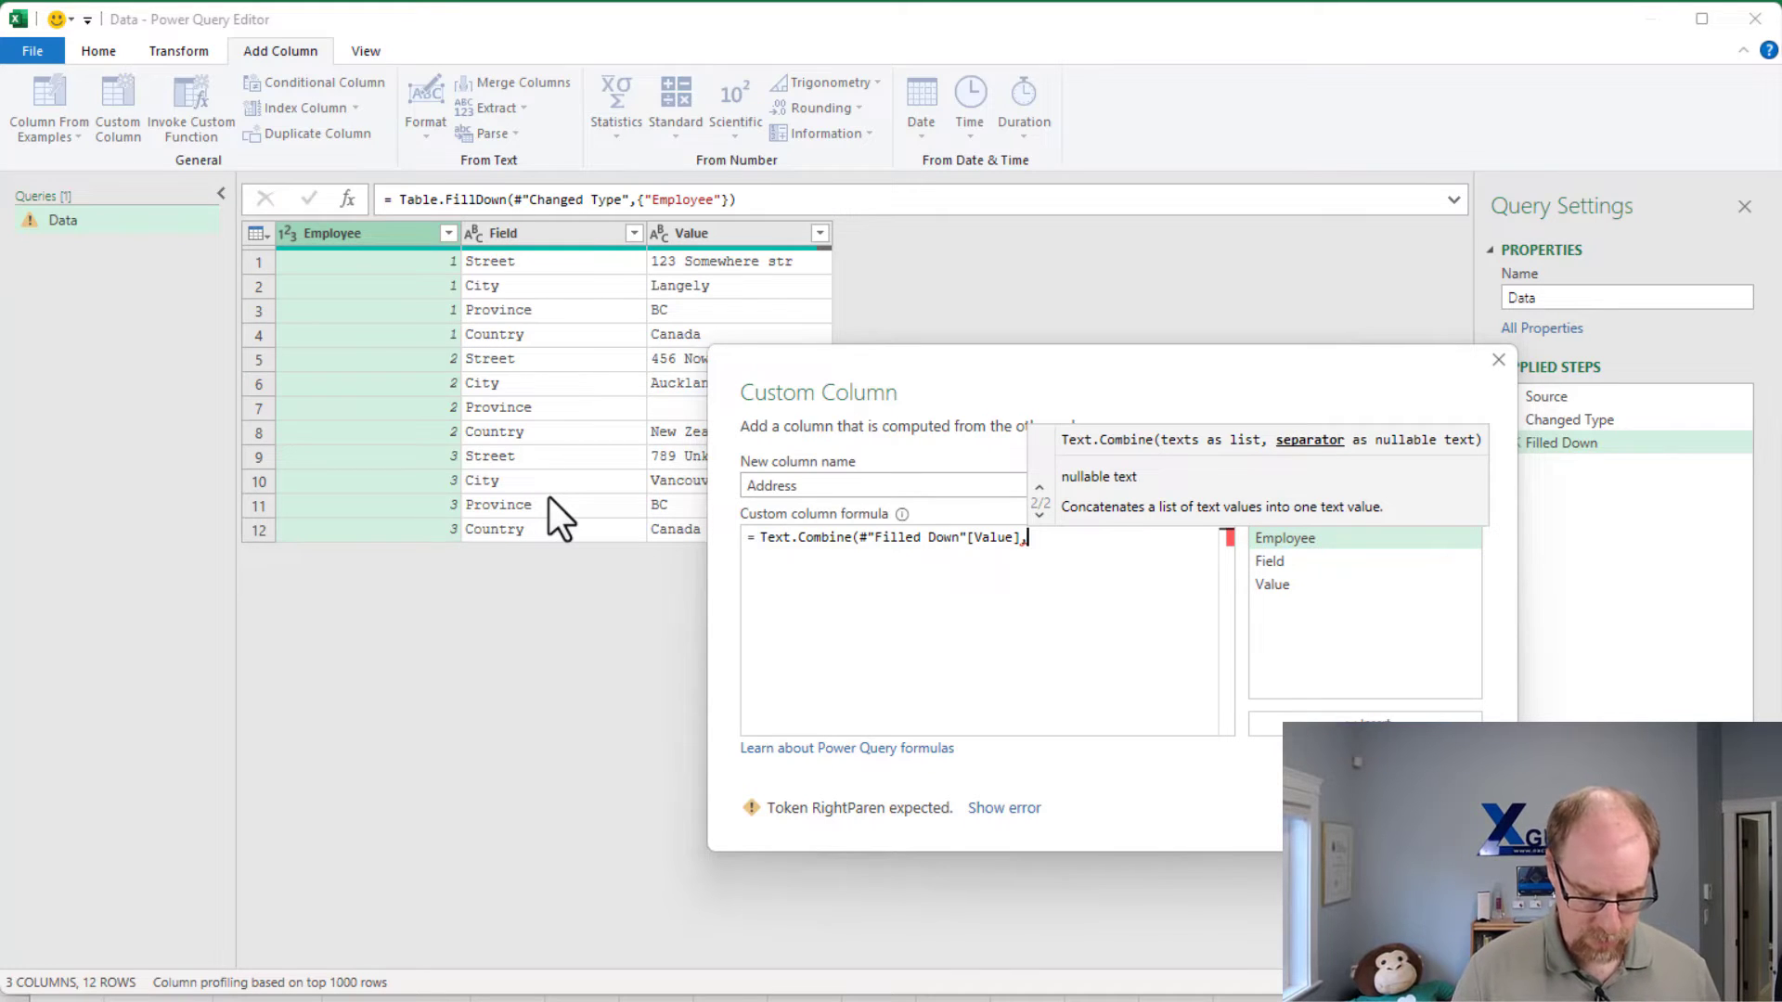
type("\",\"")
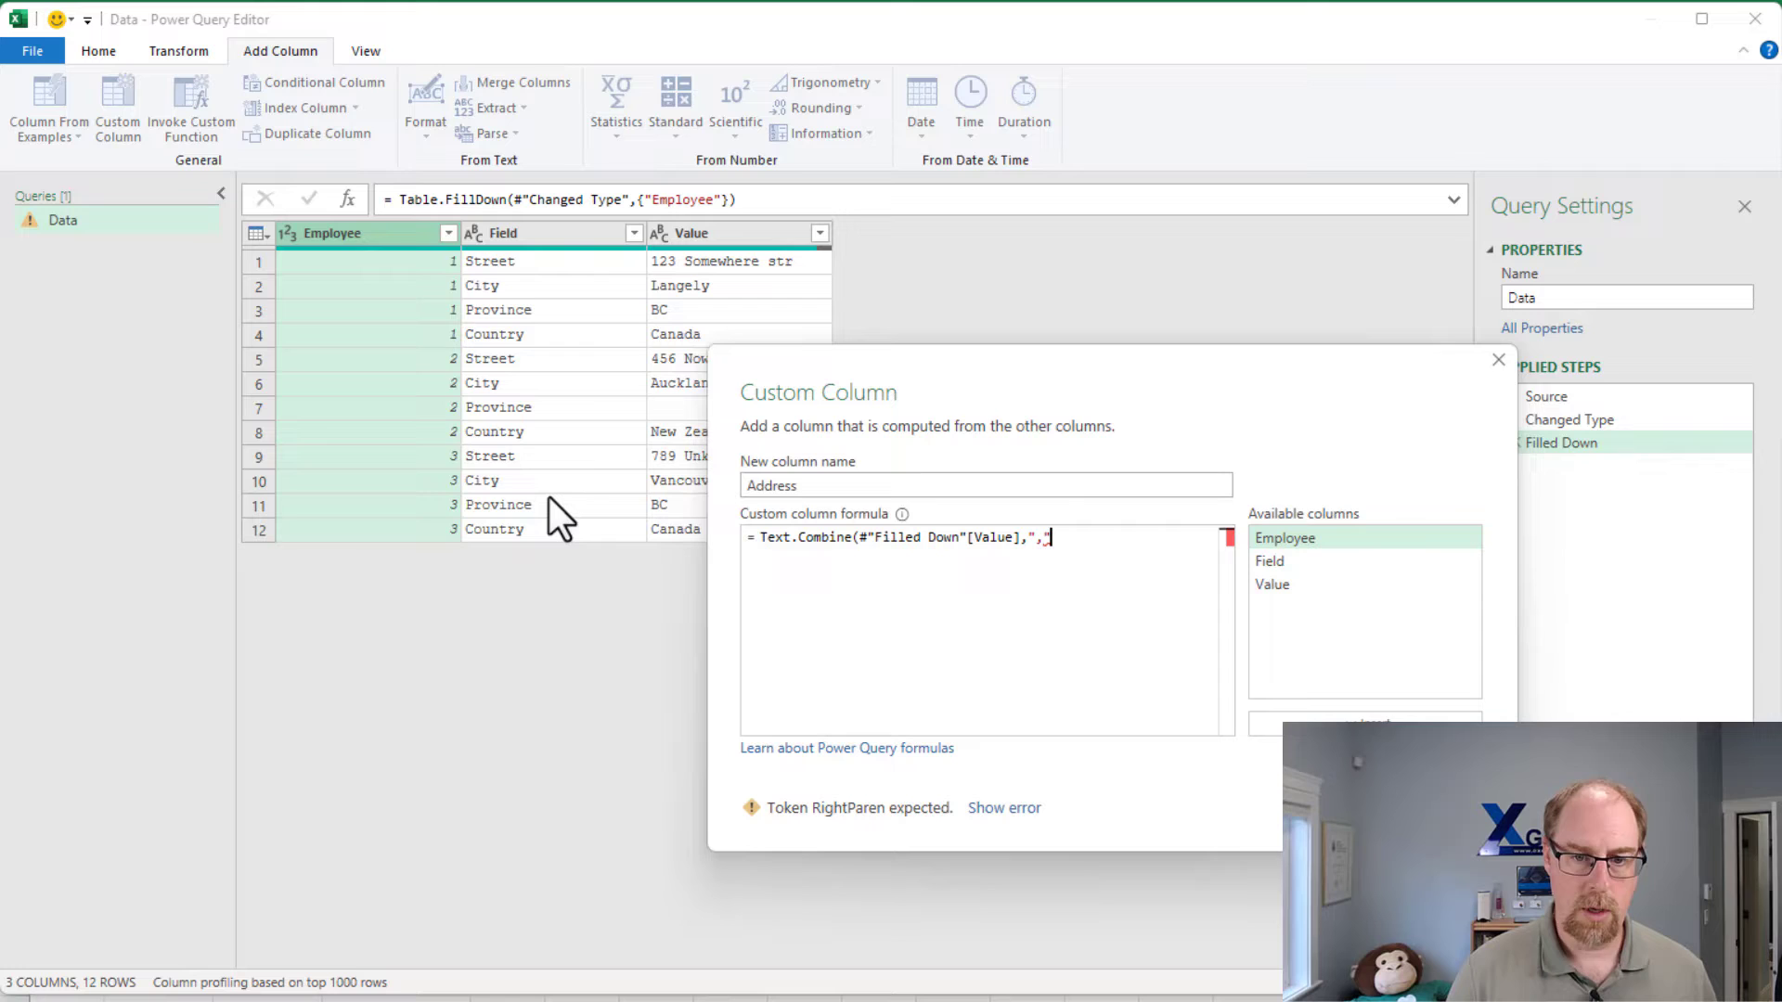
type(")")
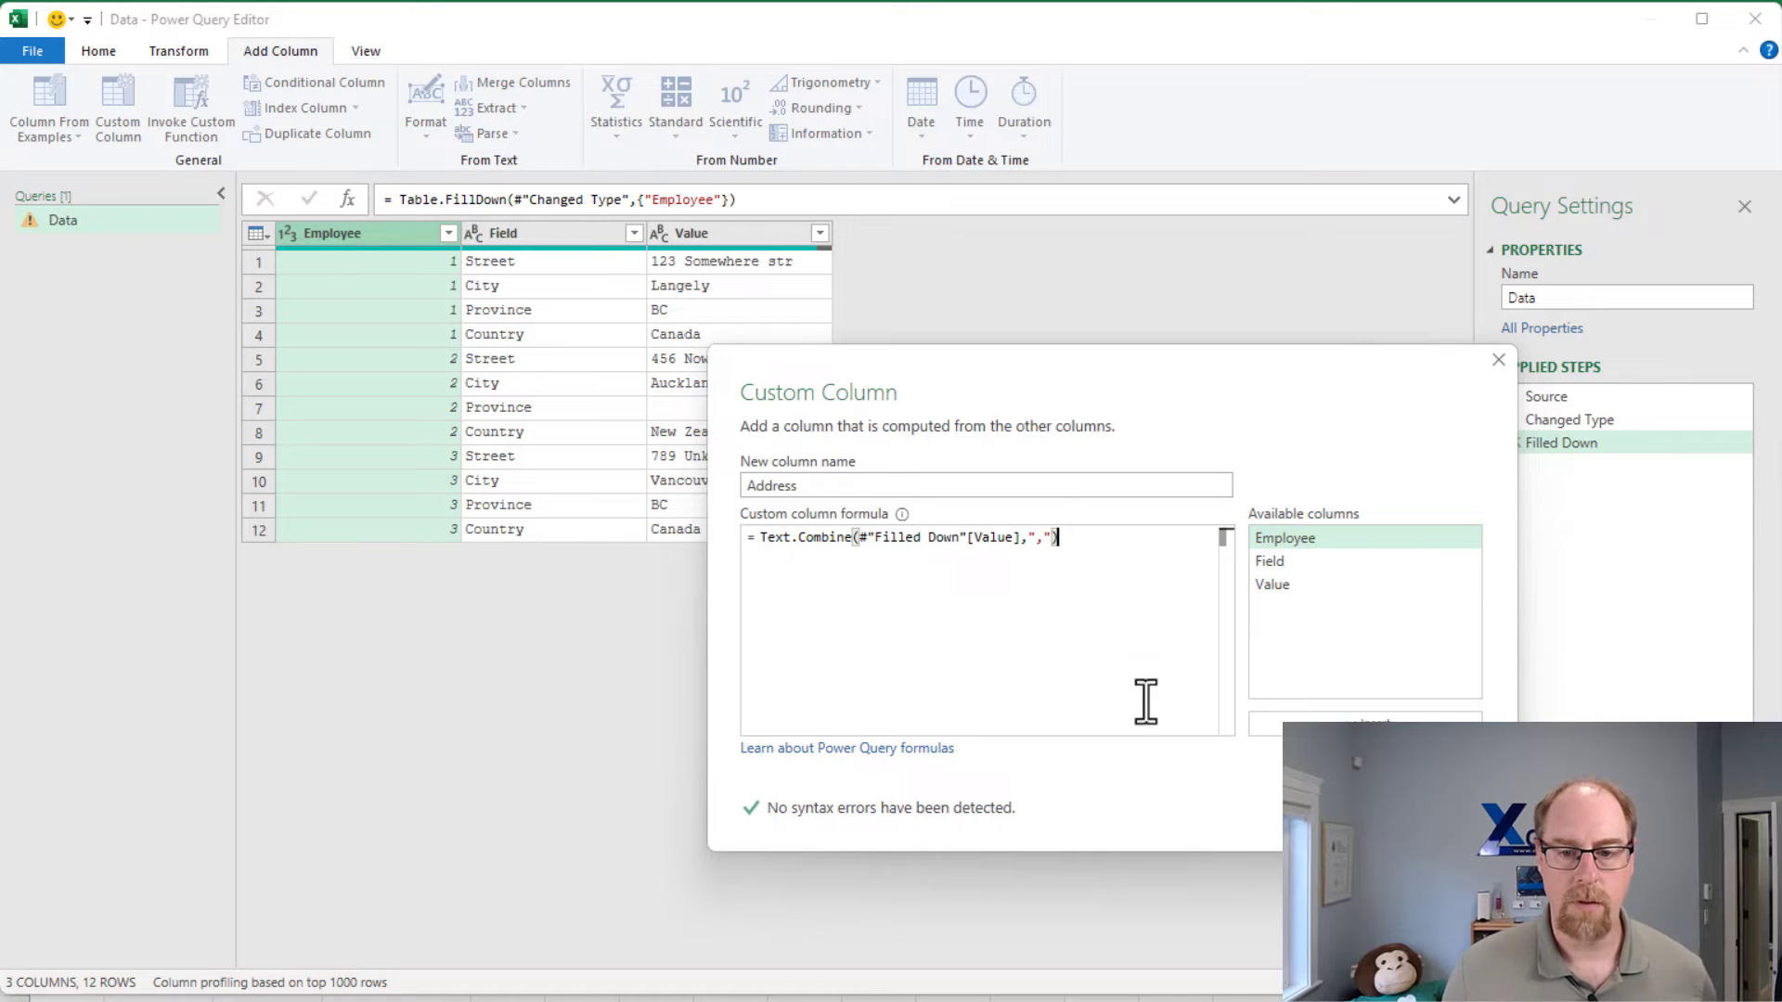
key("Return")
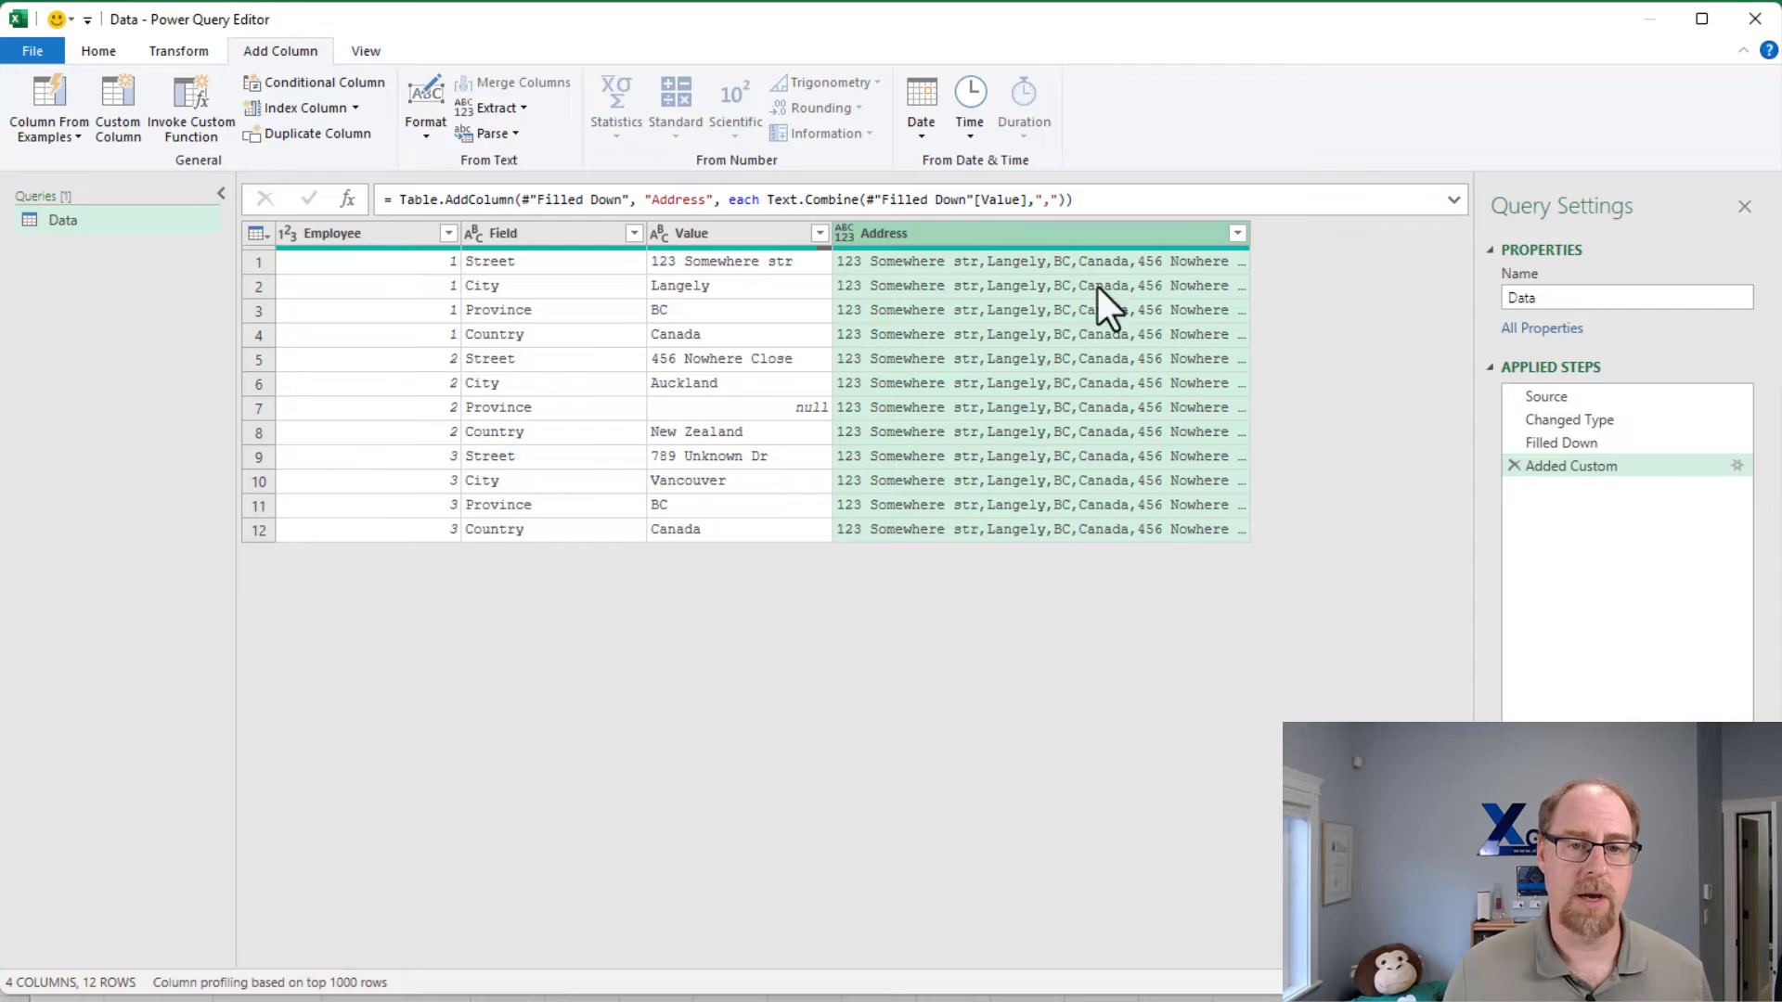
Copy the Added Custom step's Text.Combine formula, then delete that step from the query
left_click(1018, 260)
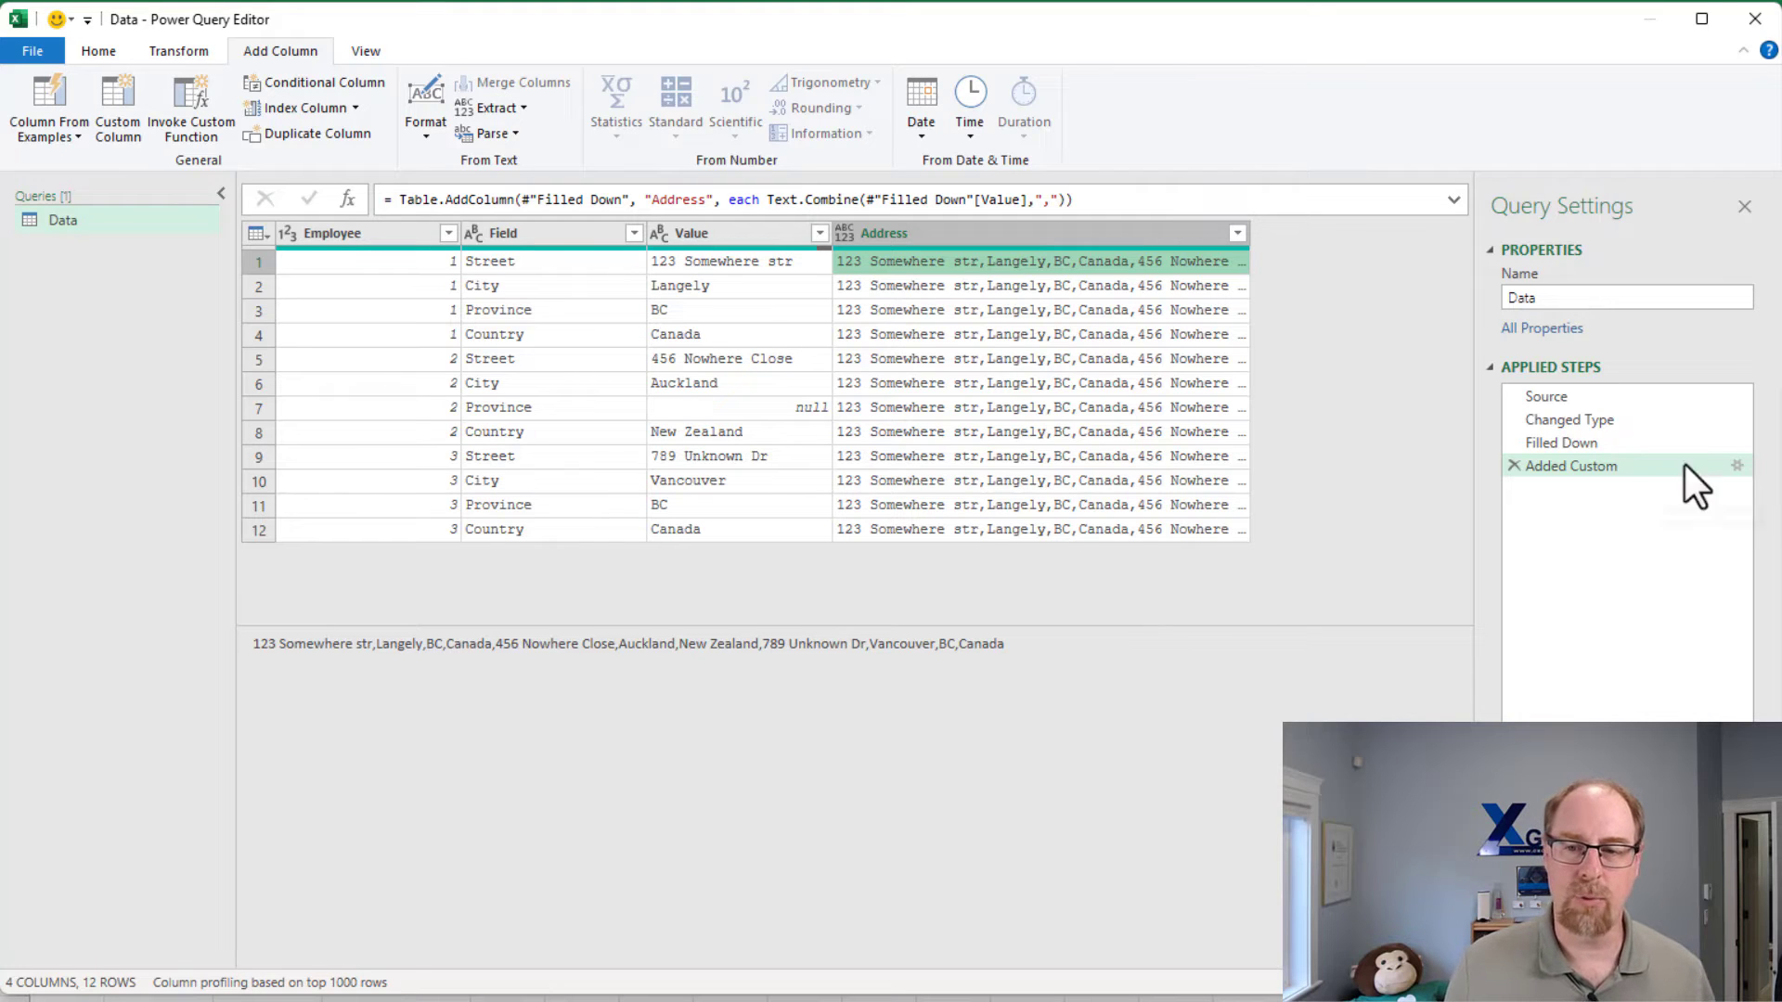
left_click(1736, 465)
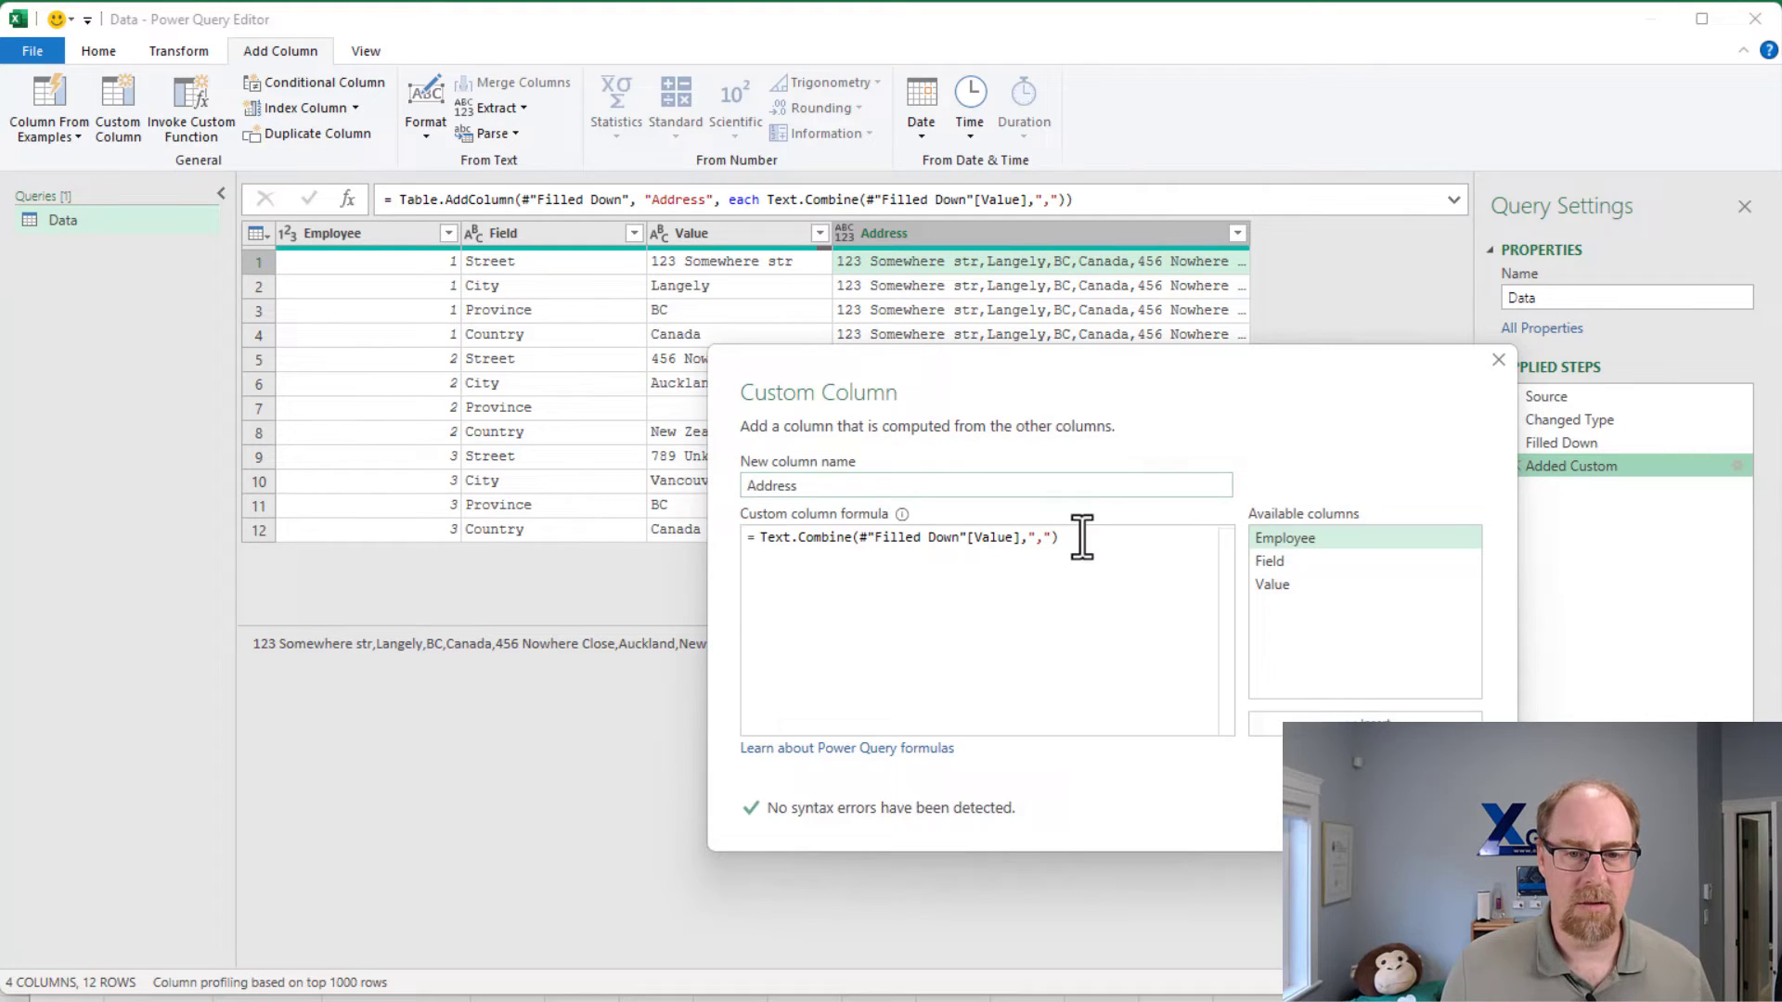
left_click_drag(1061, 538, 757, 539)
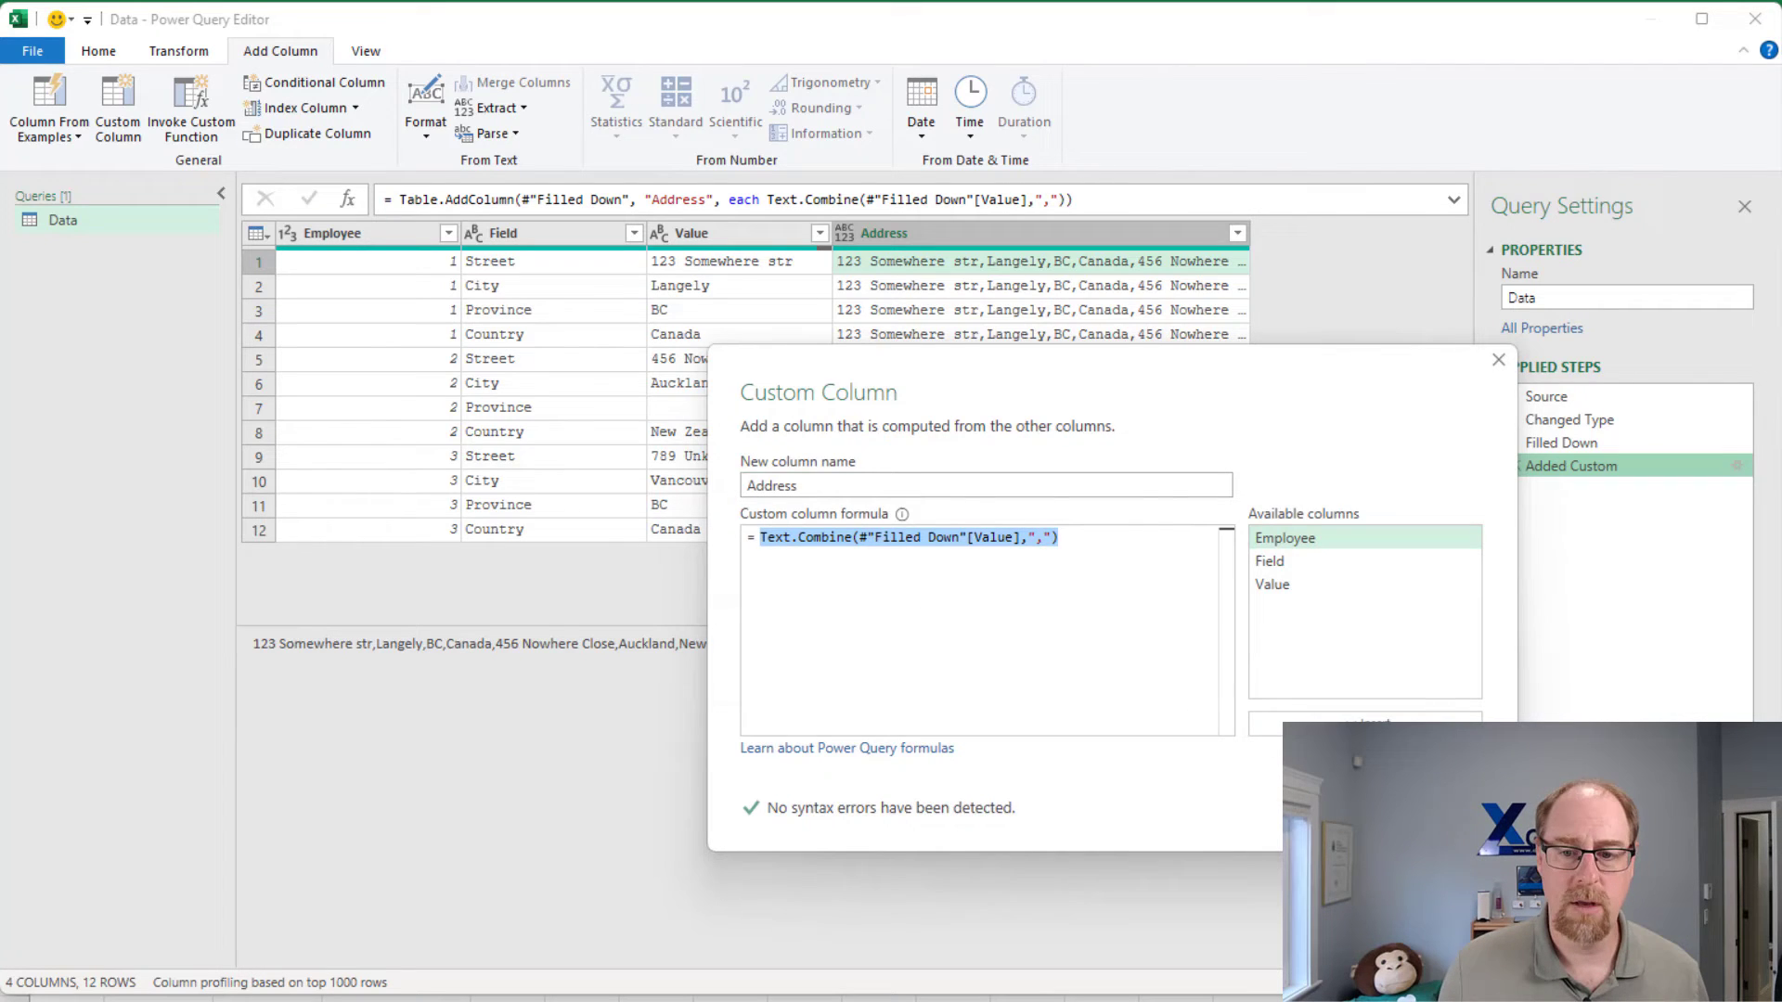
key("Escape")
left_click(1511, 466)
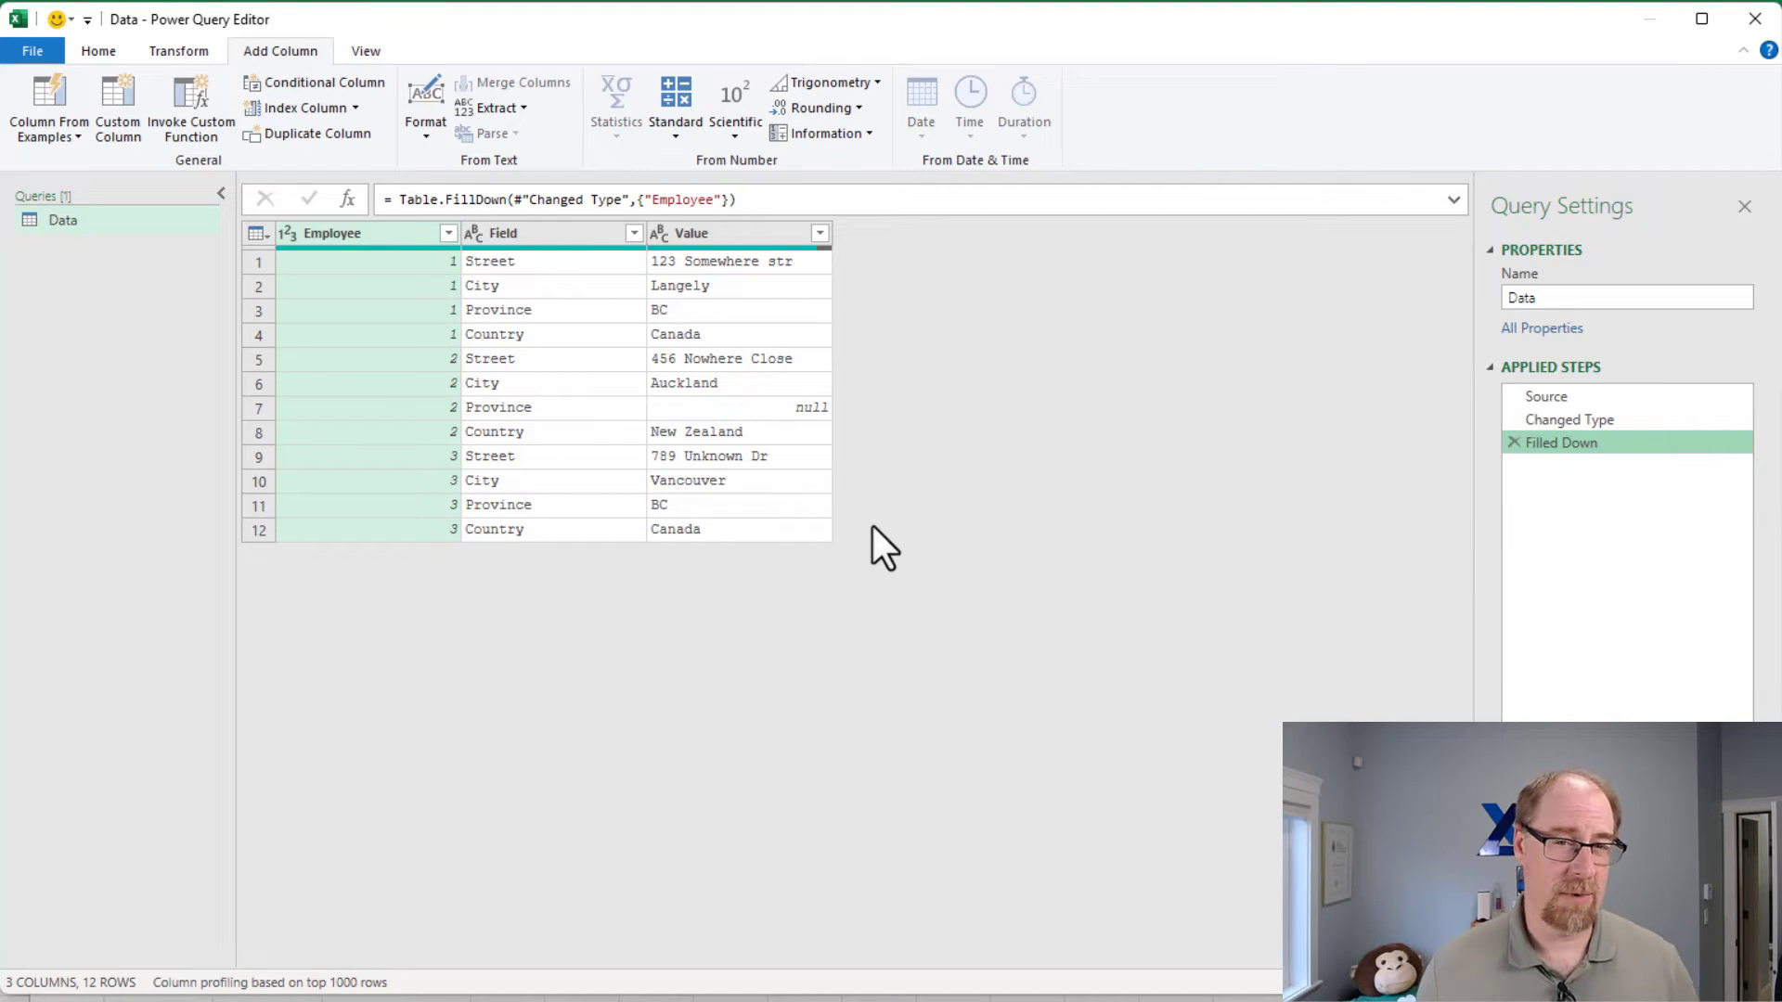
Group rows by Employee with the All Rows operation into a new column named Data
left_click(177, 53)
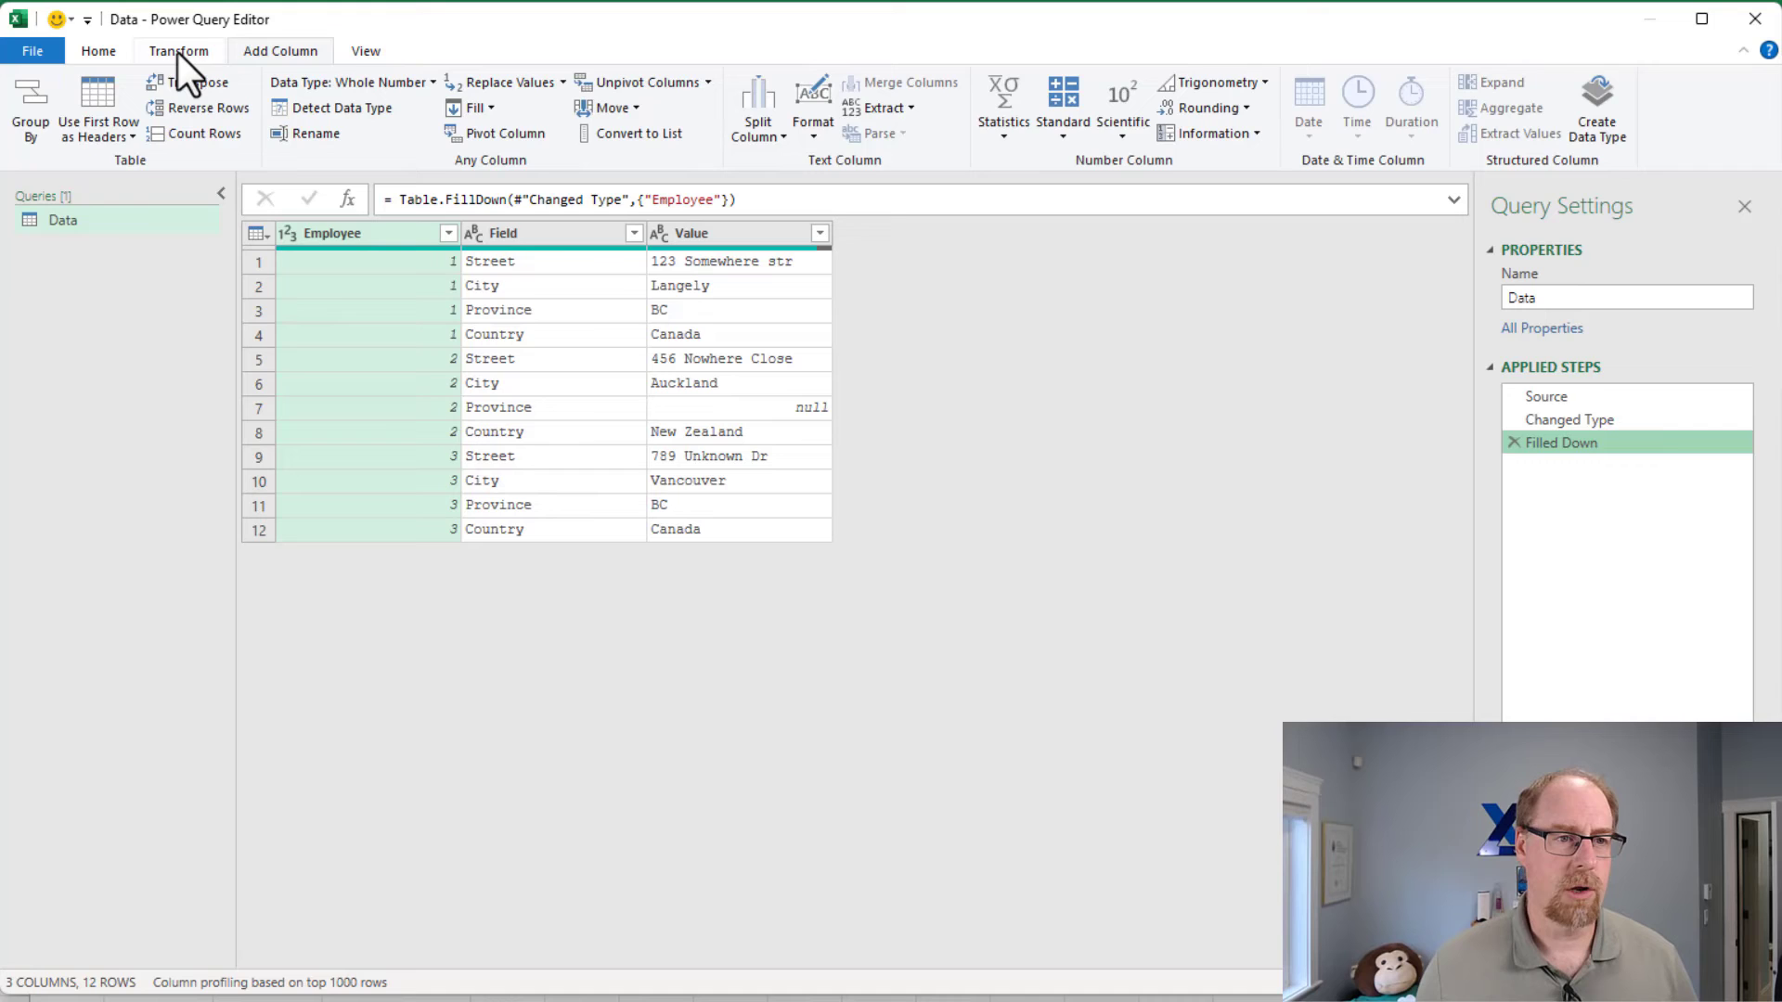
left_click(28, 108)
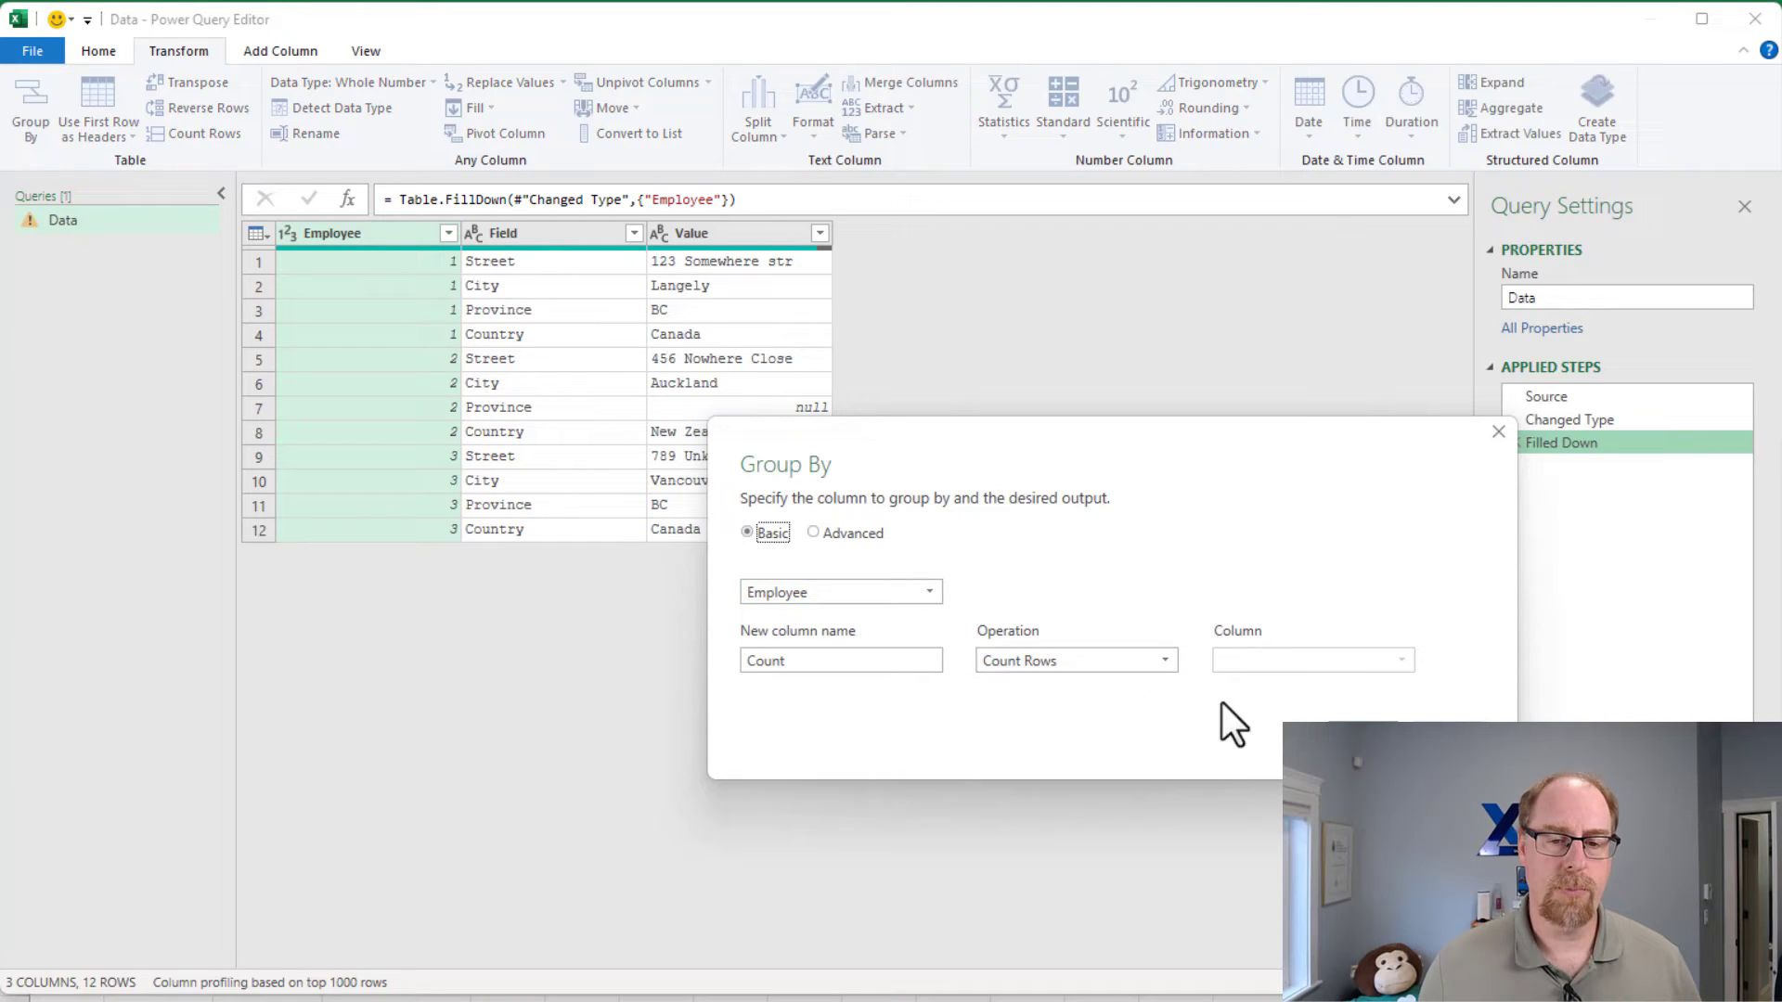
left_click(1168, 663)
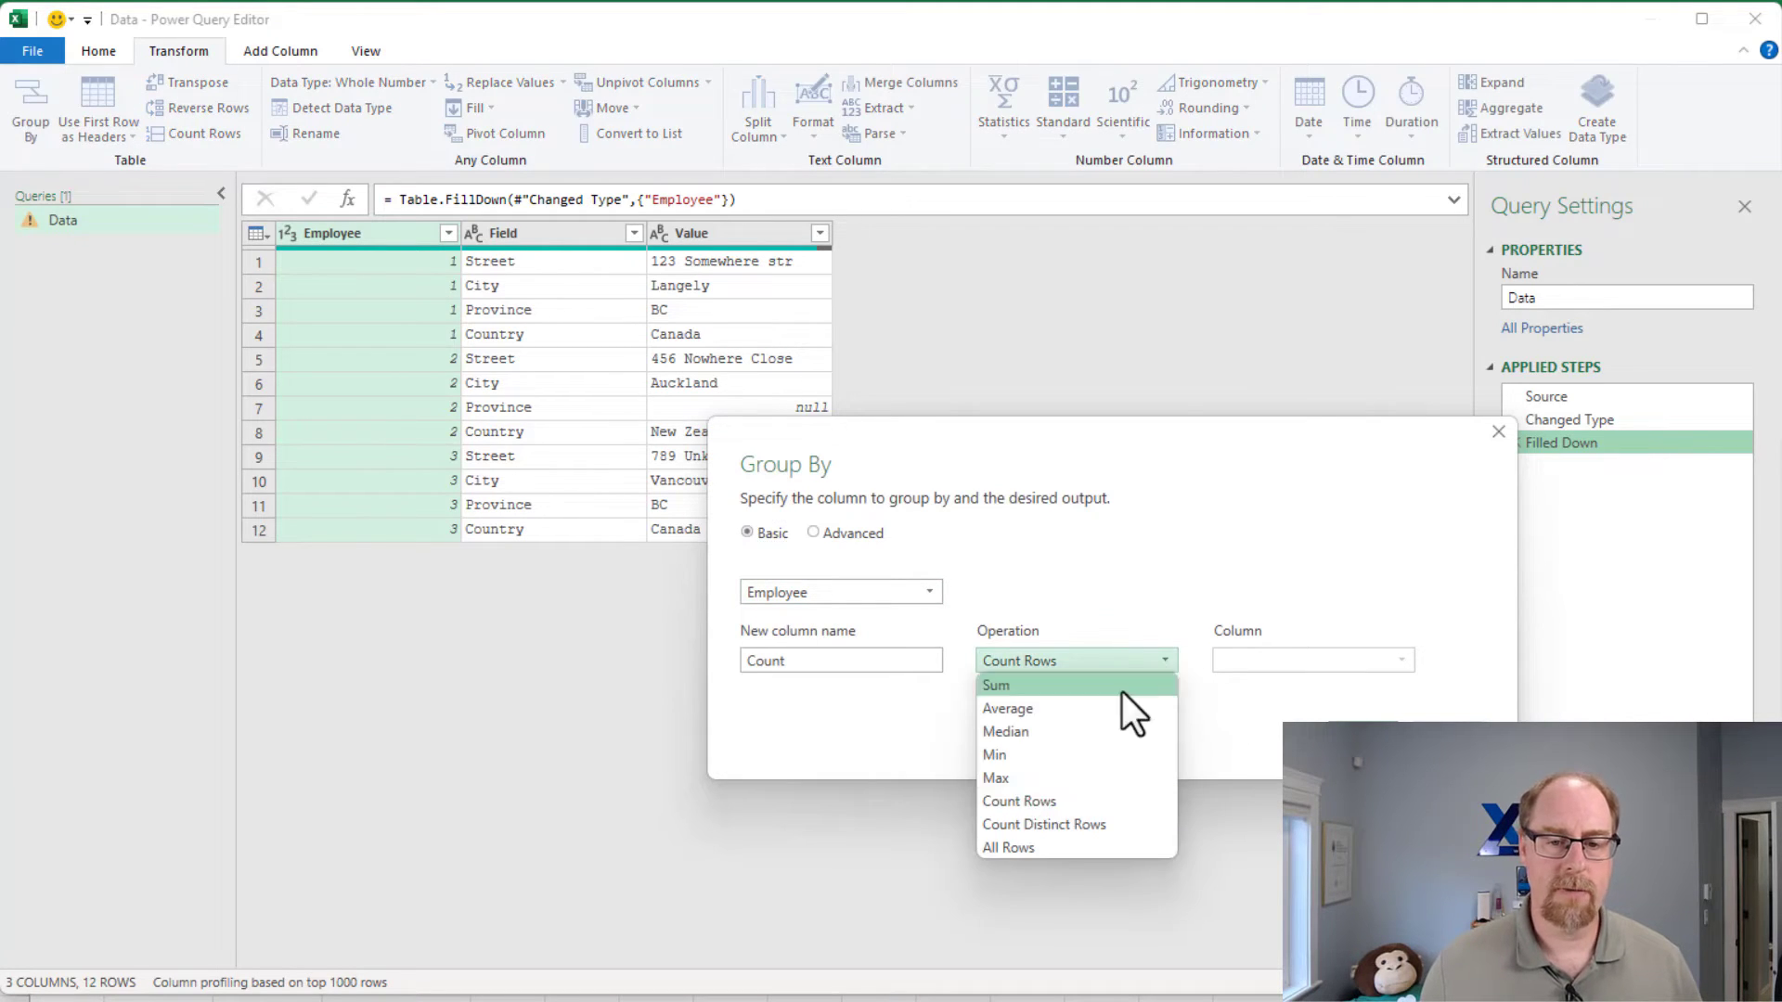
left_click(1034, 848)
left_click_drag(902, 668, 707, 659)
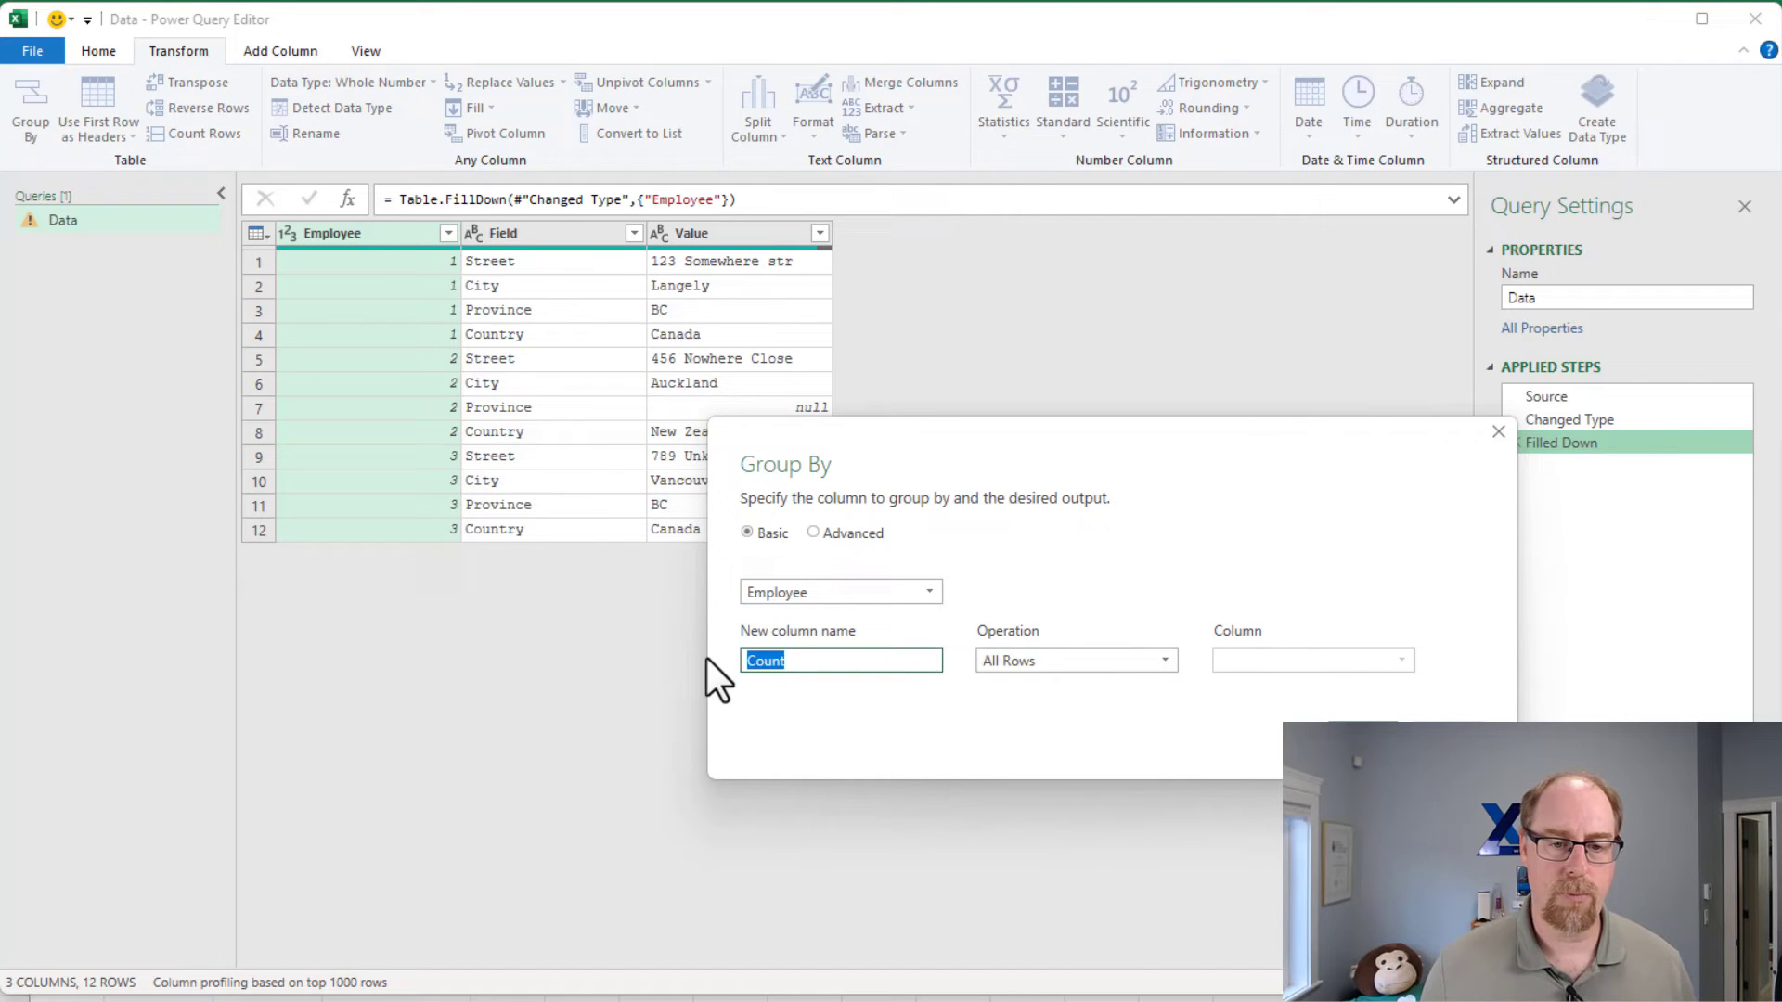
type("Data")
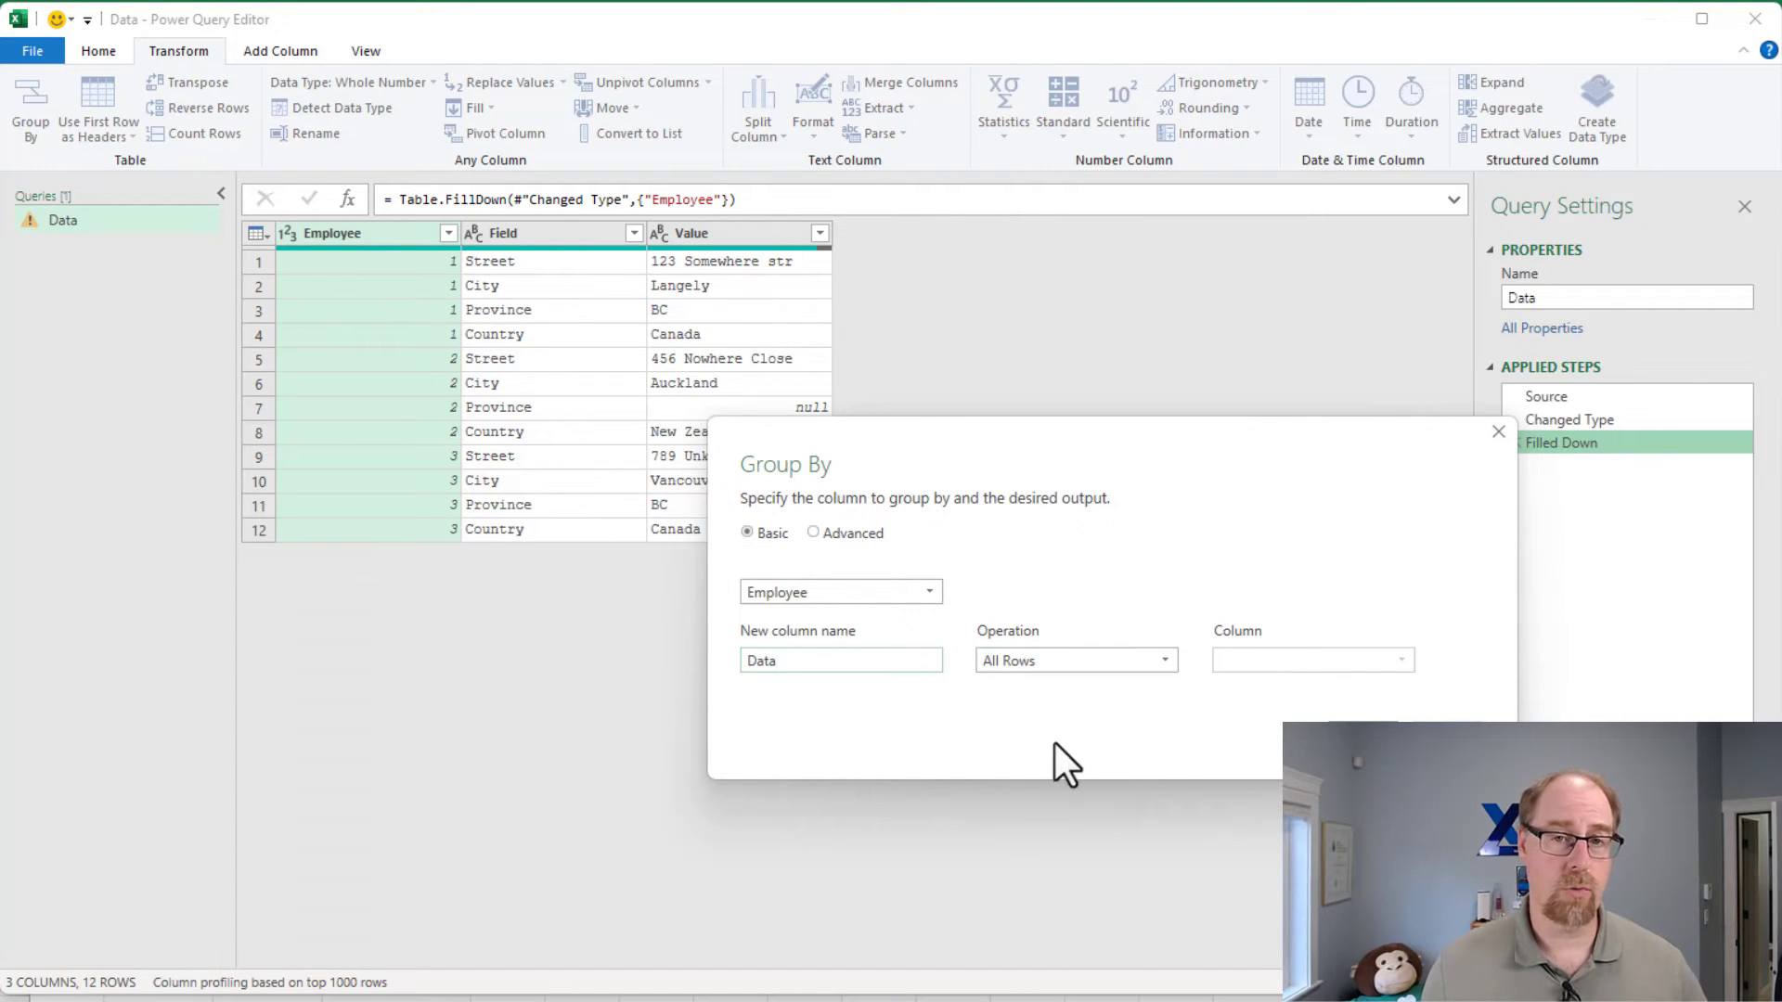
left_click(1359, 735)
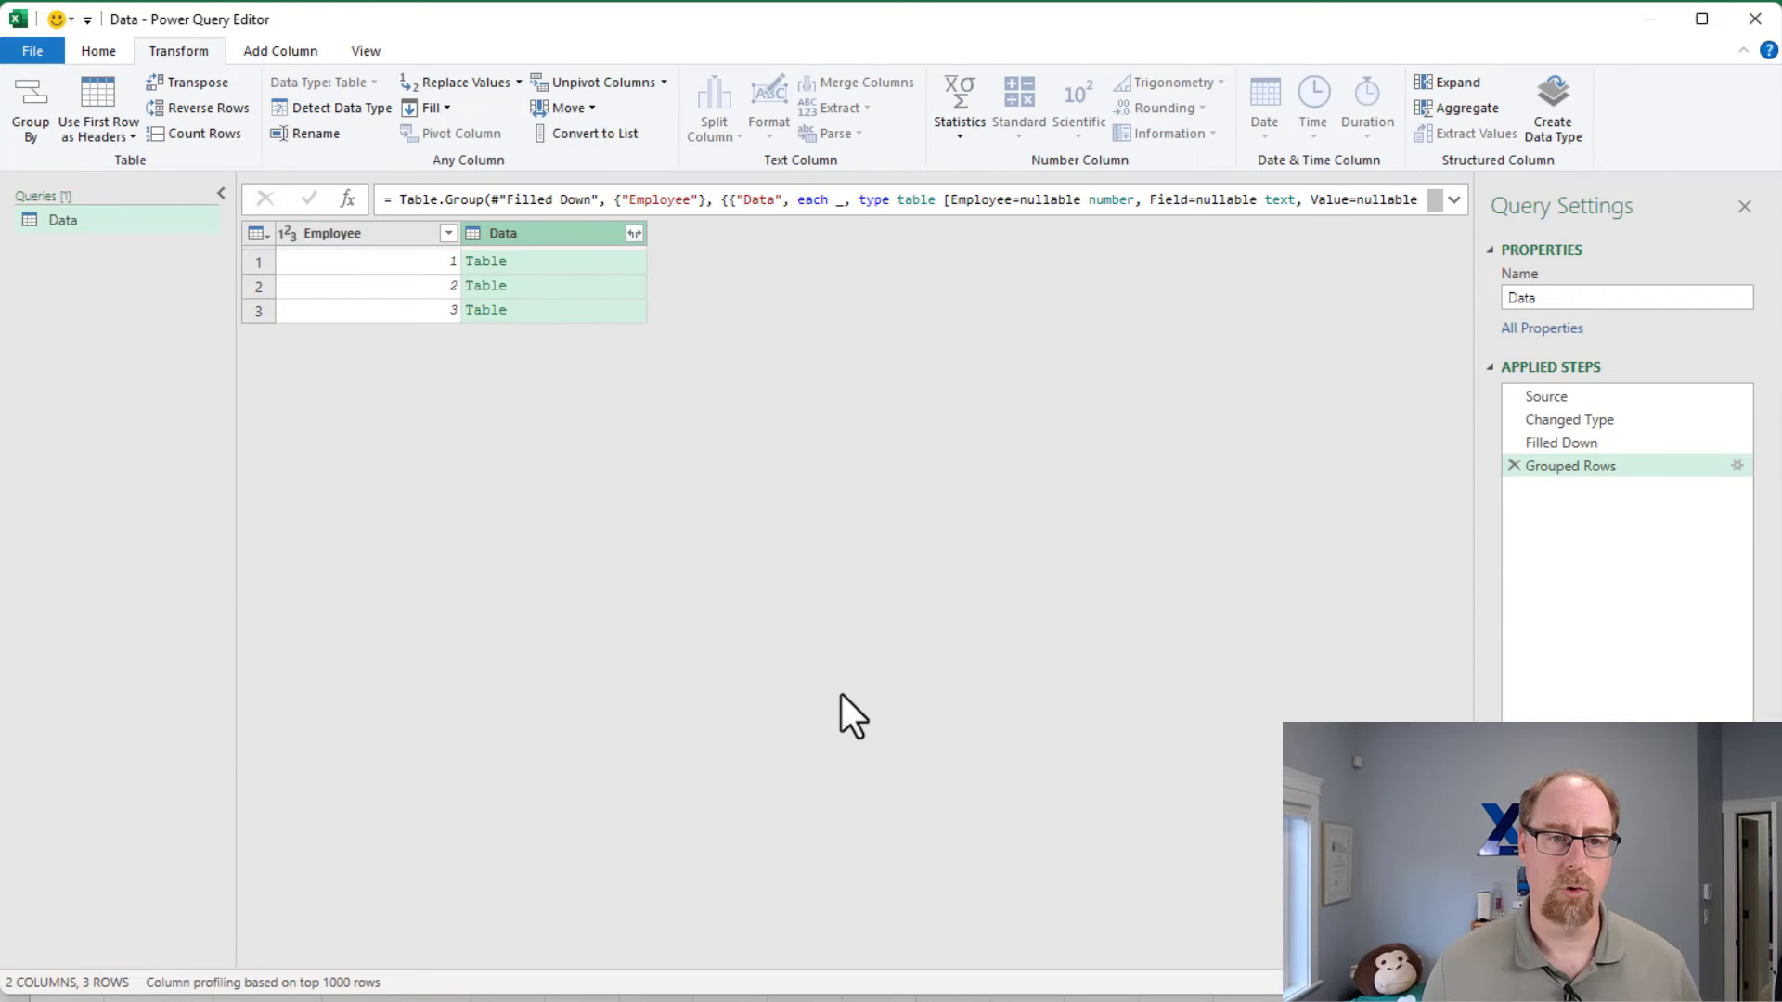
Preview the nested Data tables for employees 1, 2 and 3
left_click(573, 261)
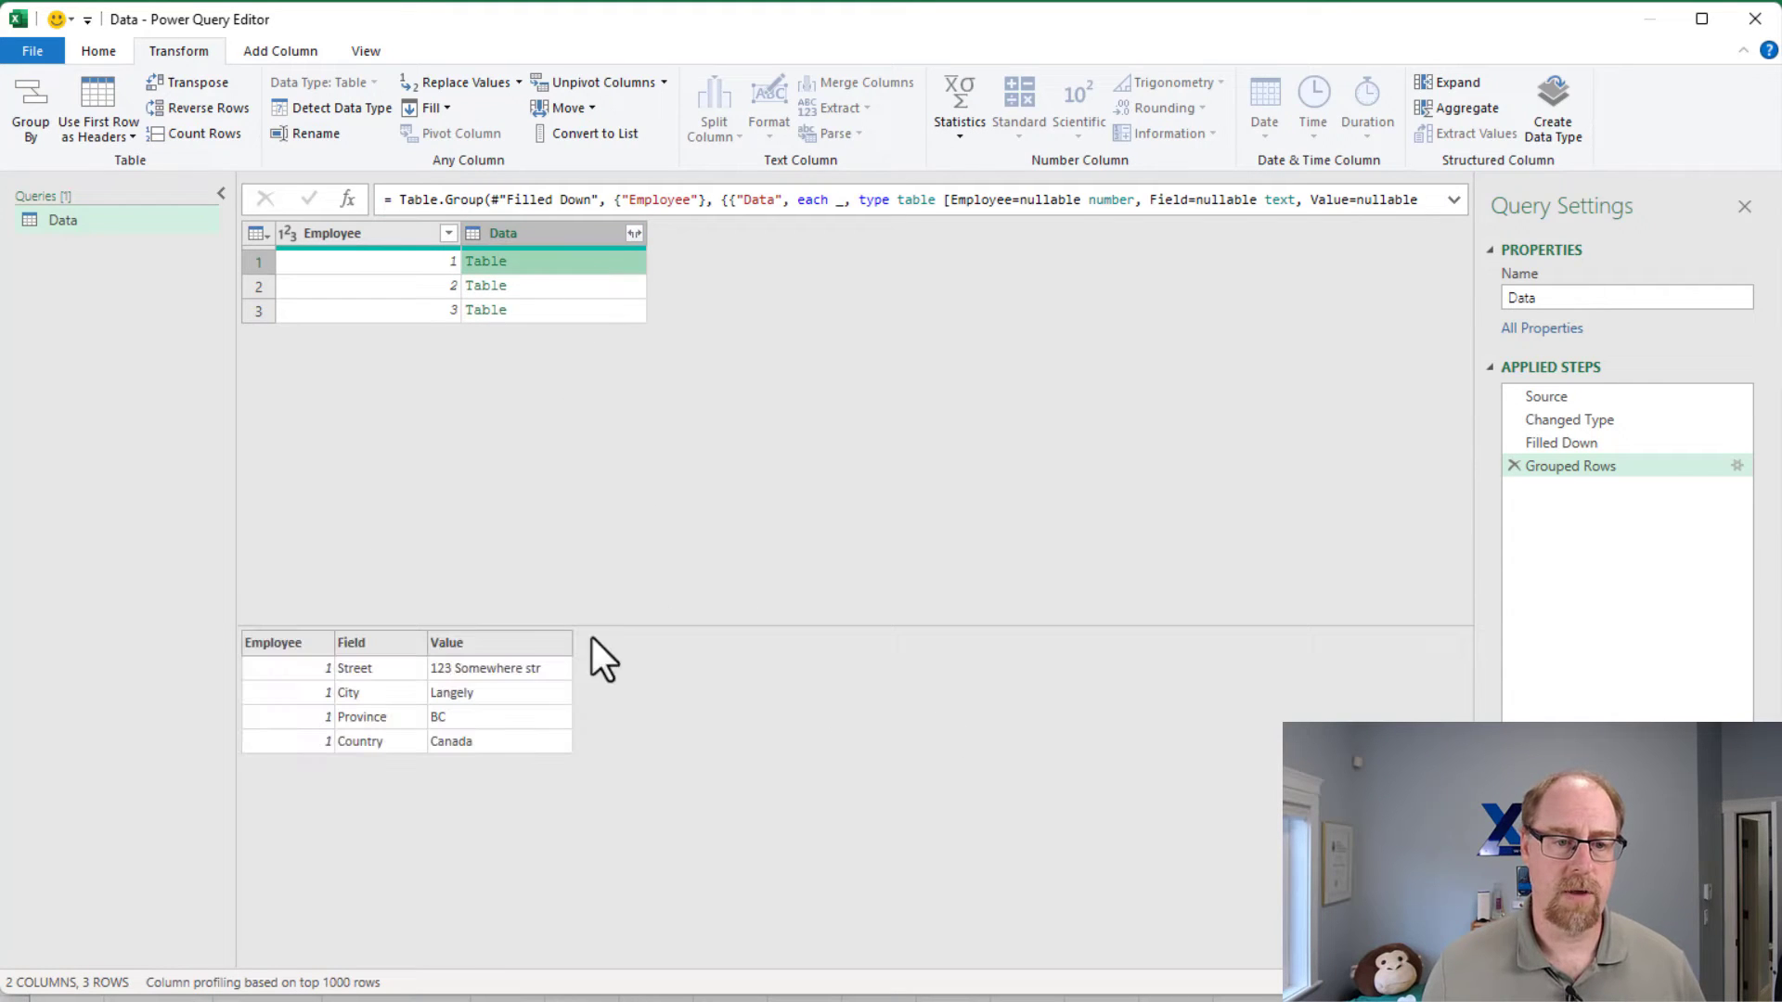
left_click(630, 286)
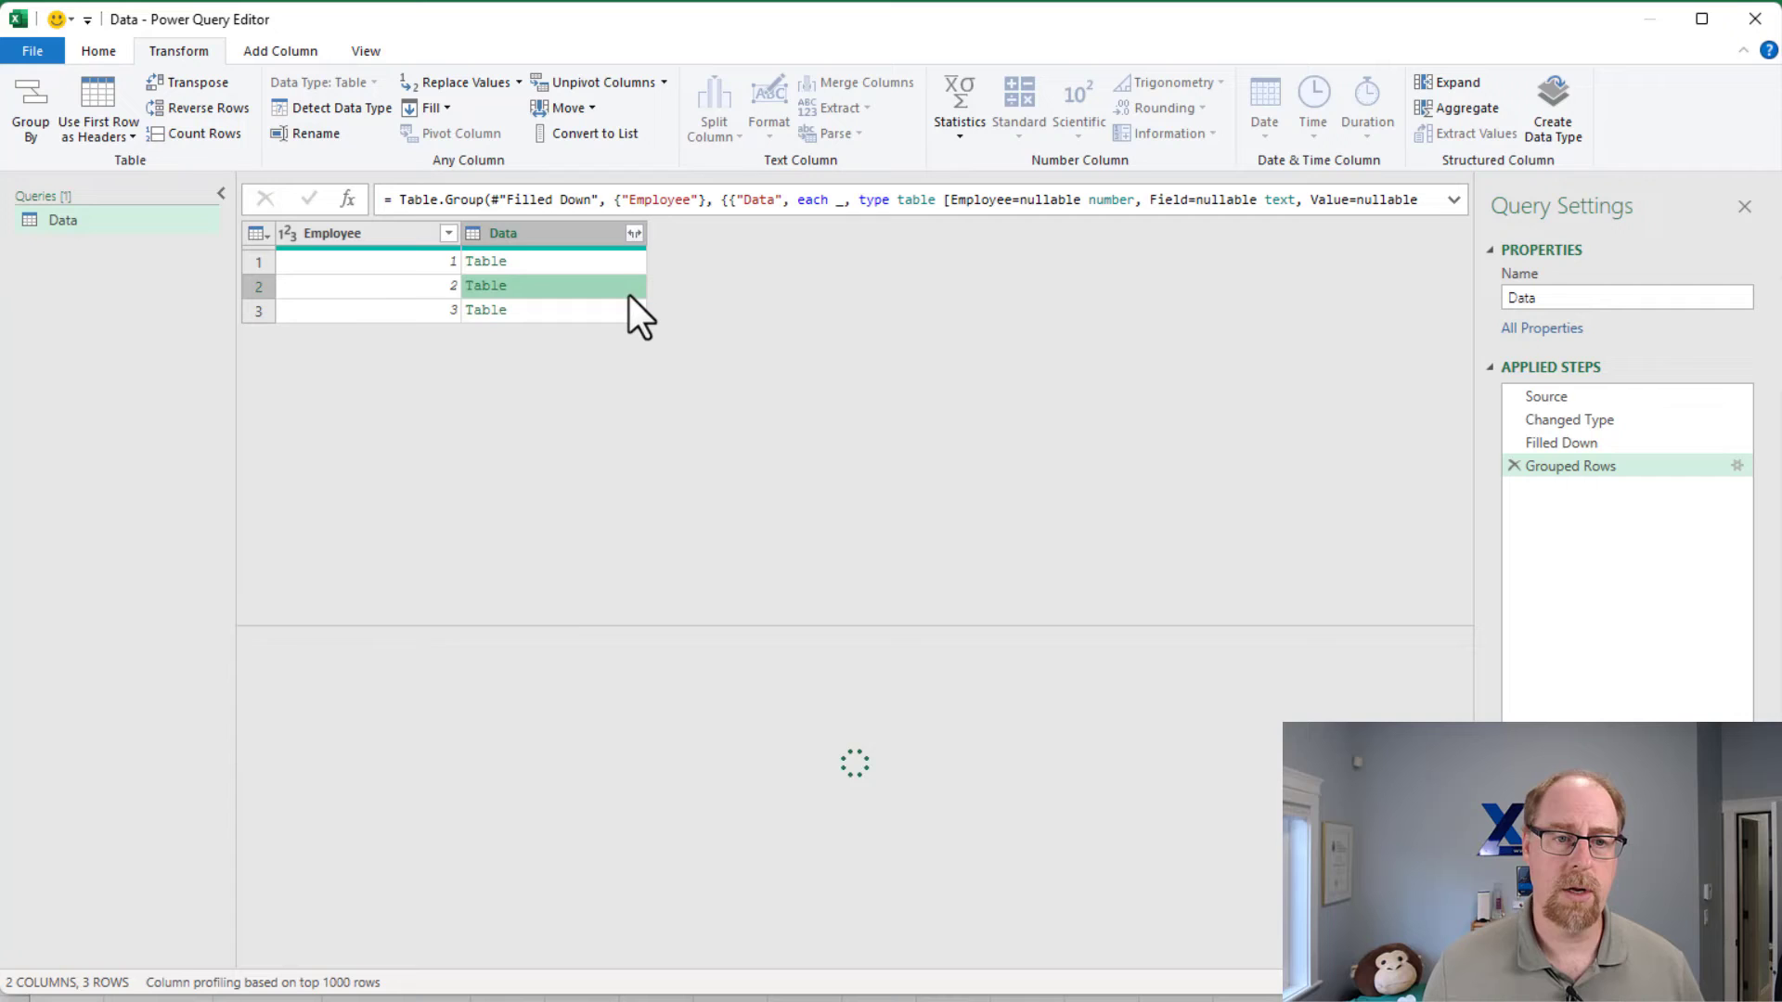
left_click(628, 313)
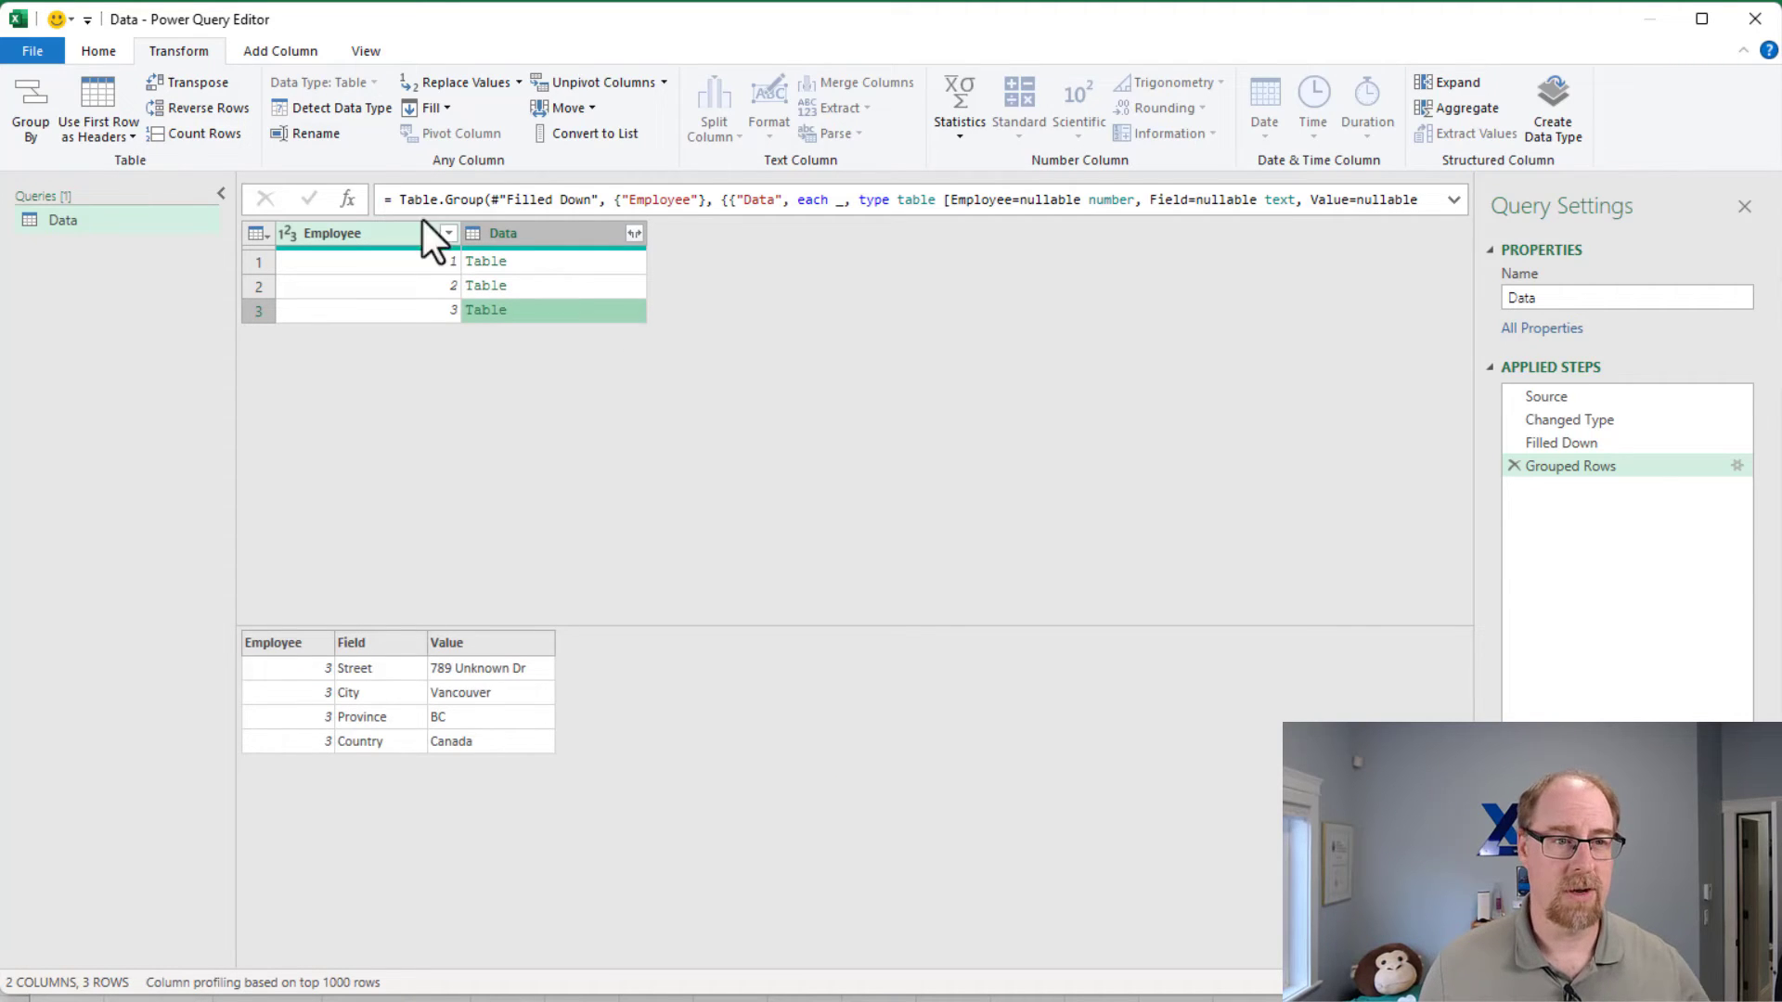
Create an Address custom column with formula Text.Combine([Data][Value],",") from the pasted formula
left_click(292, 56)
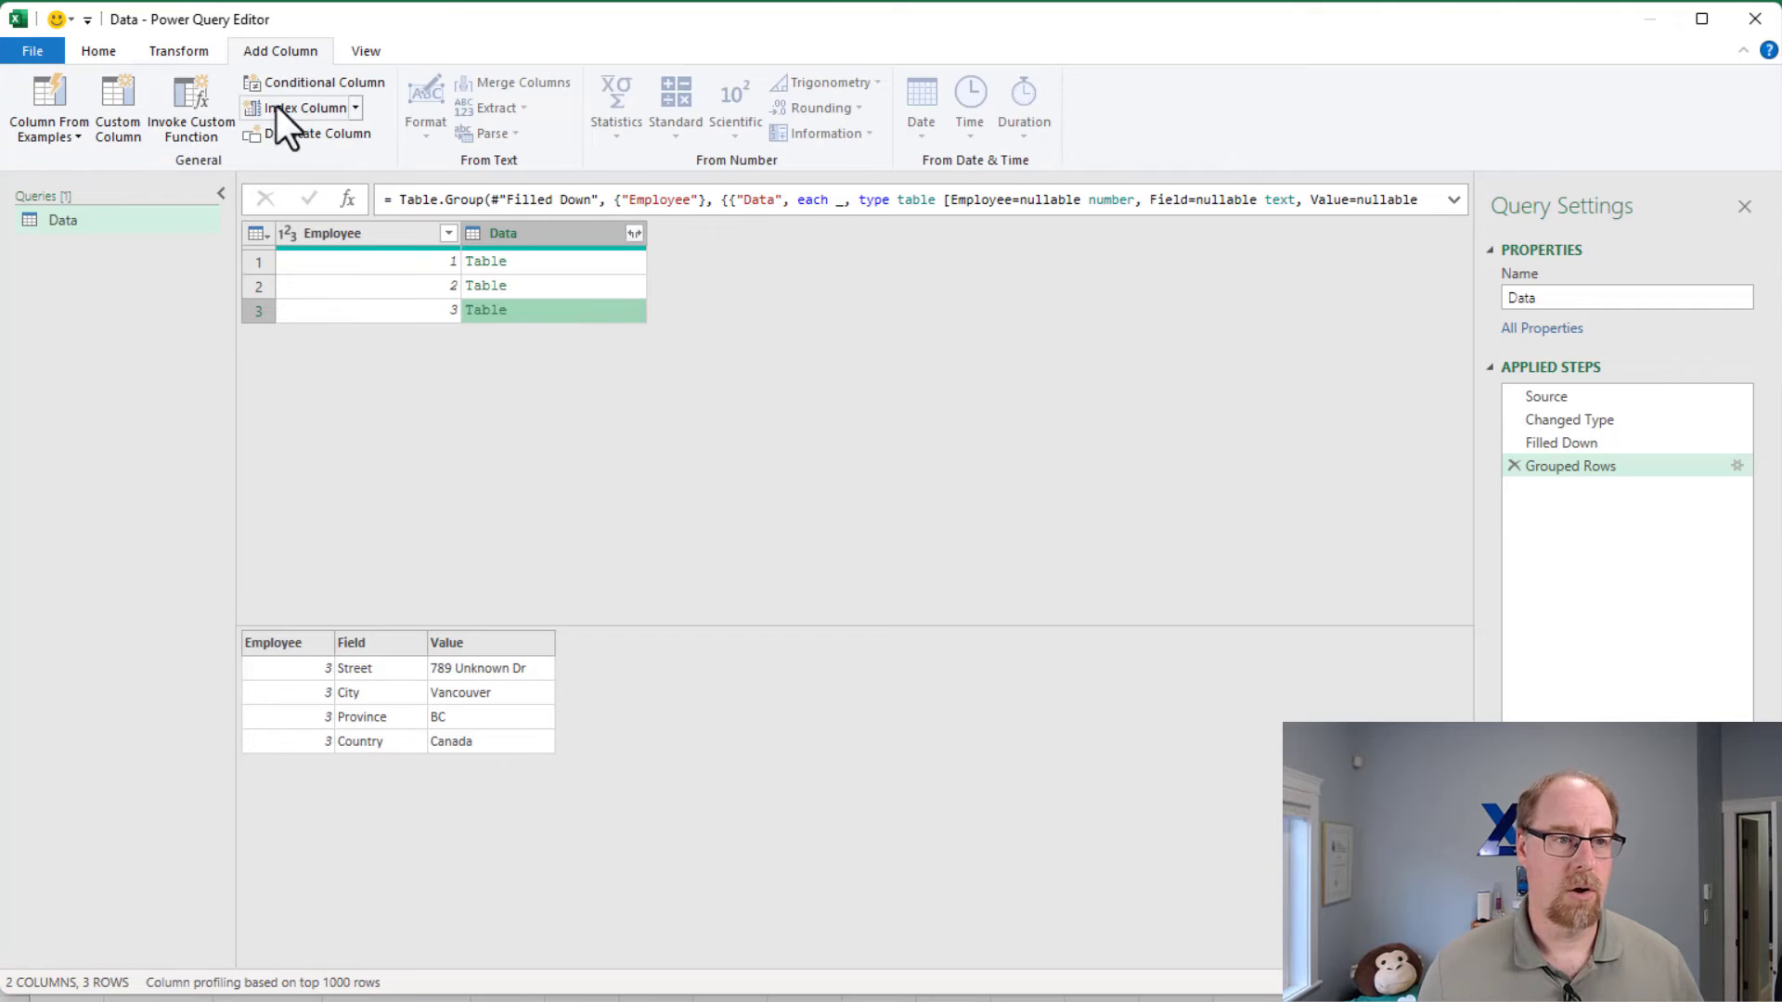
left_click(125, 104)
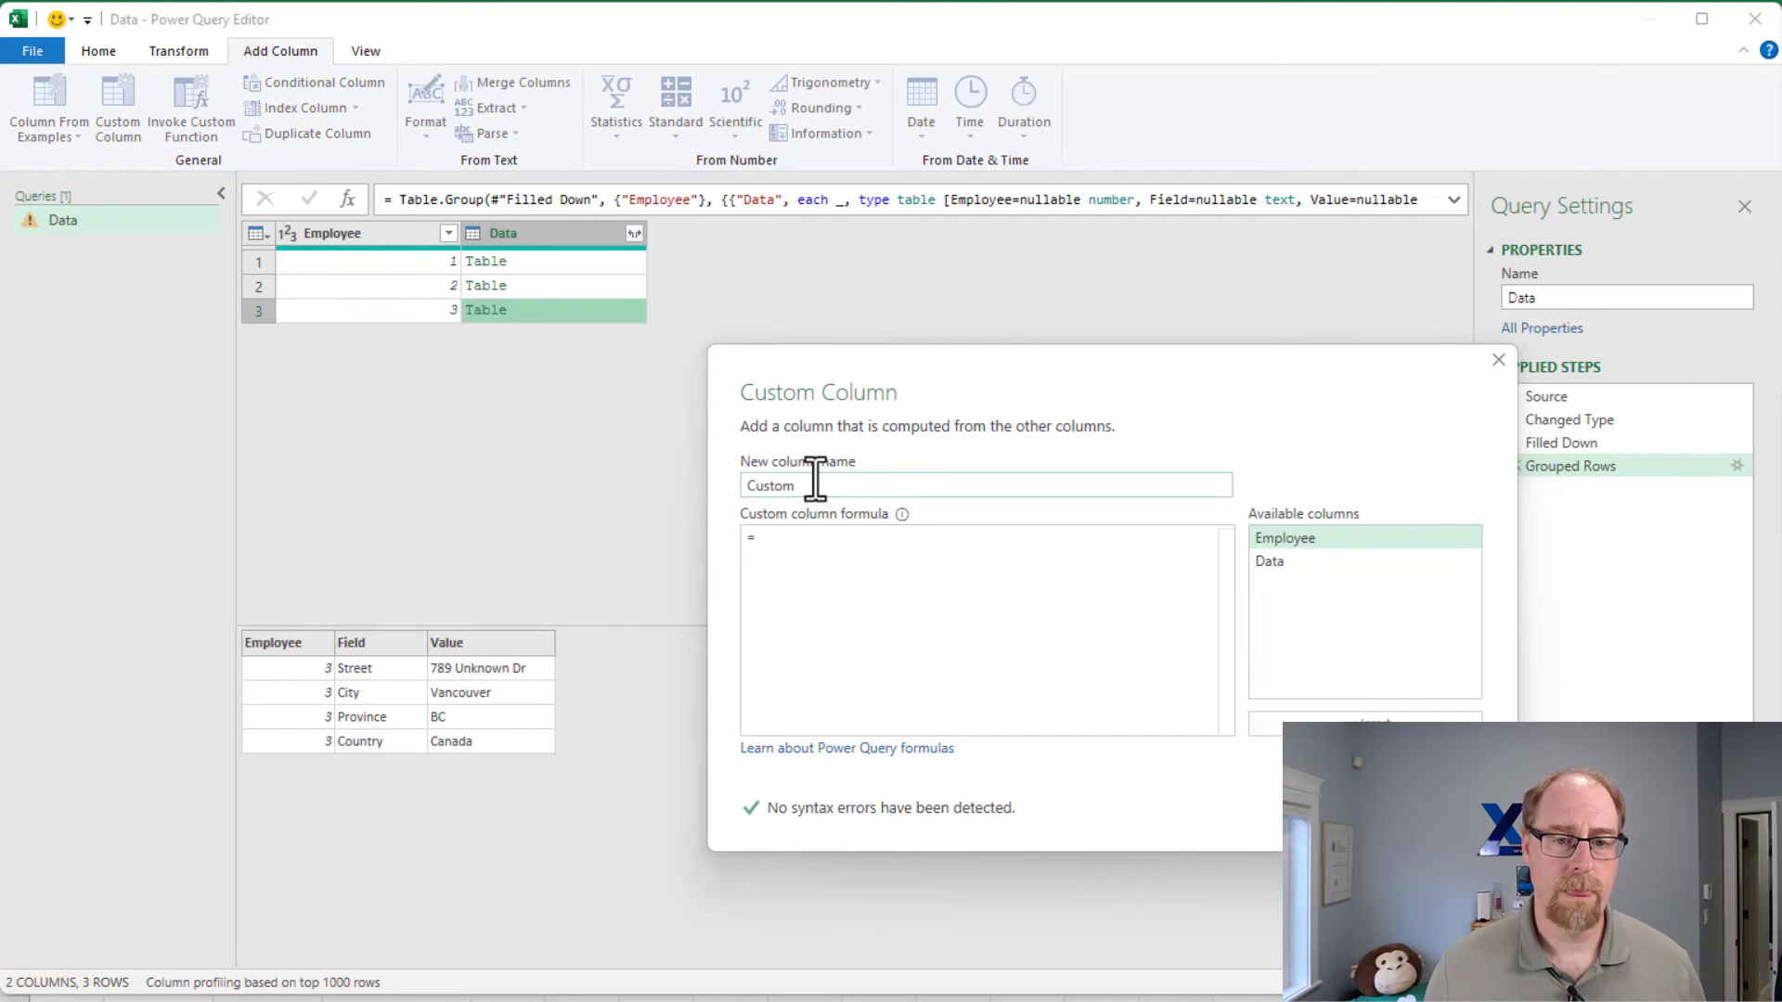
left_click_drag(815, 484, 746, 487)
type("Address")
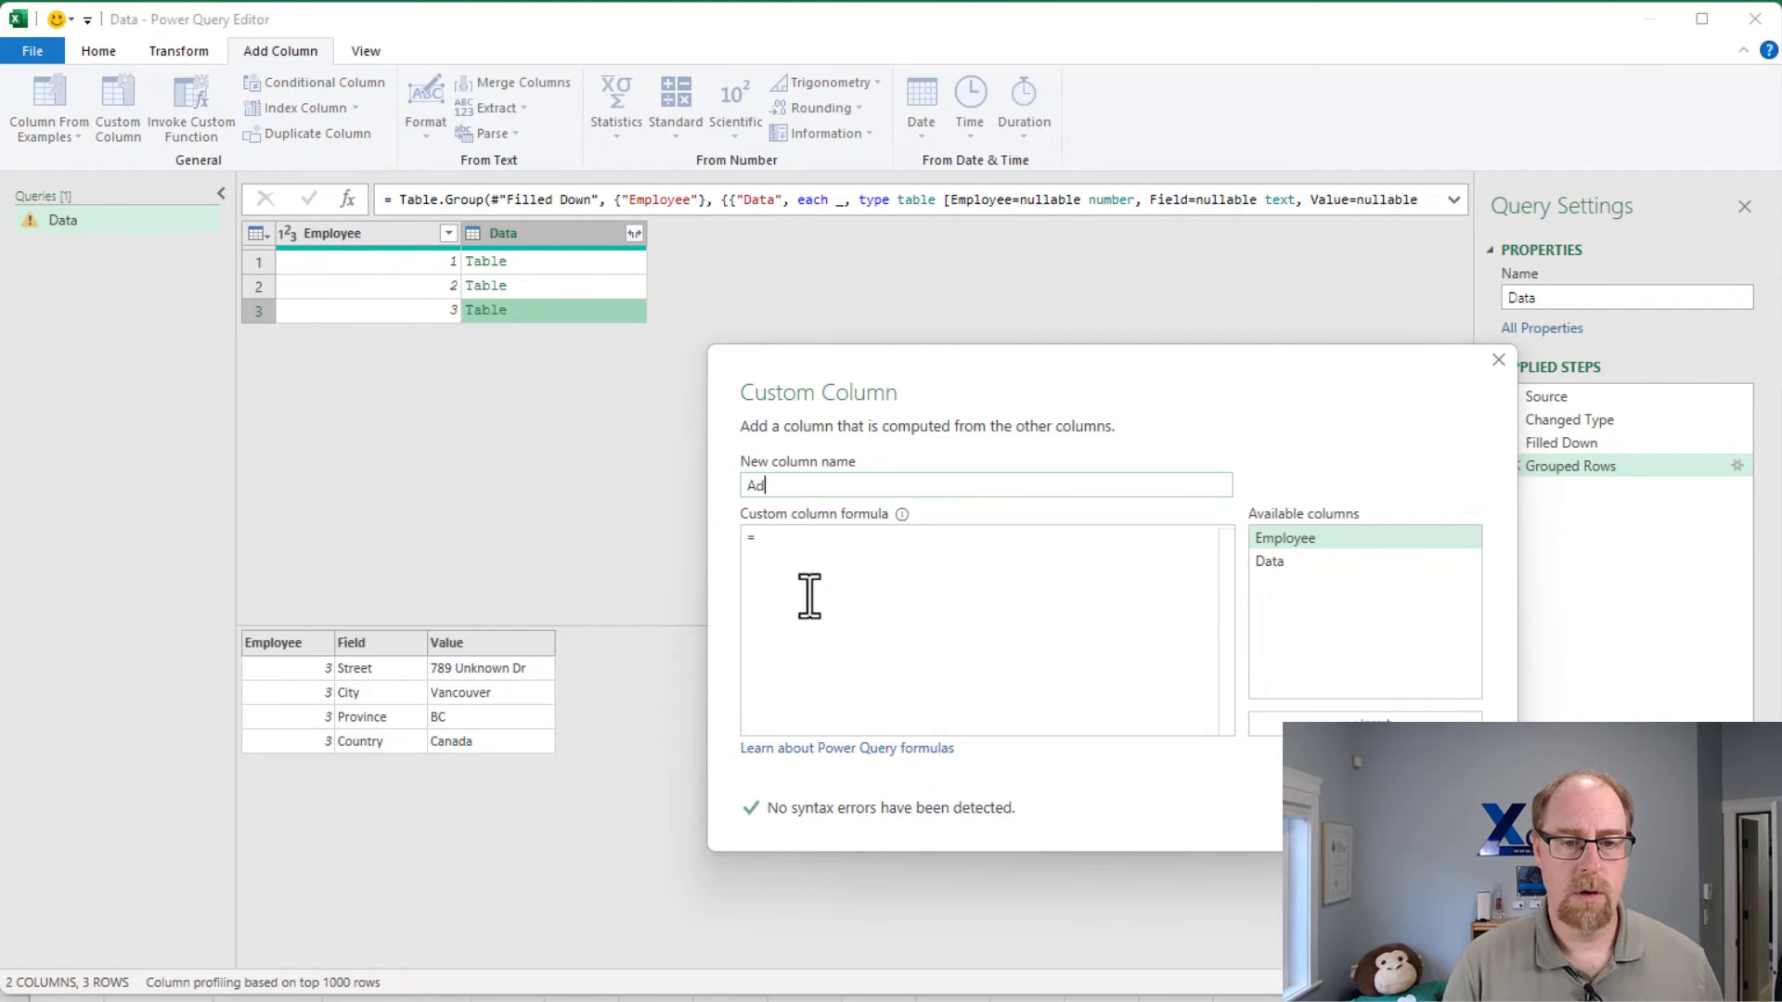
left_click(816, 556)
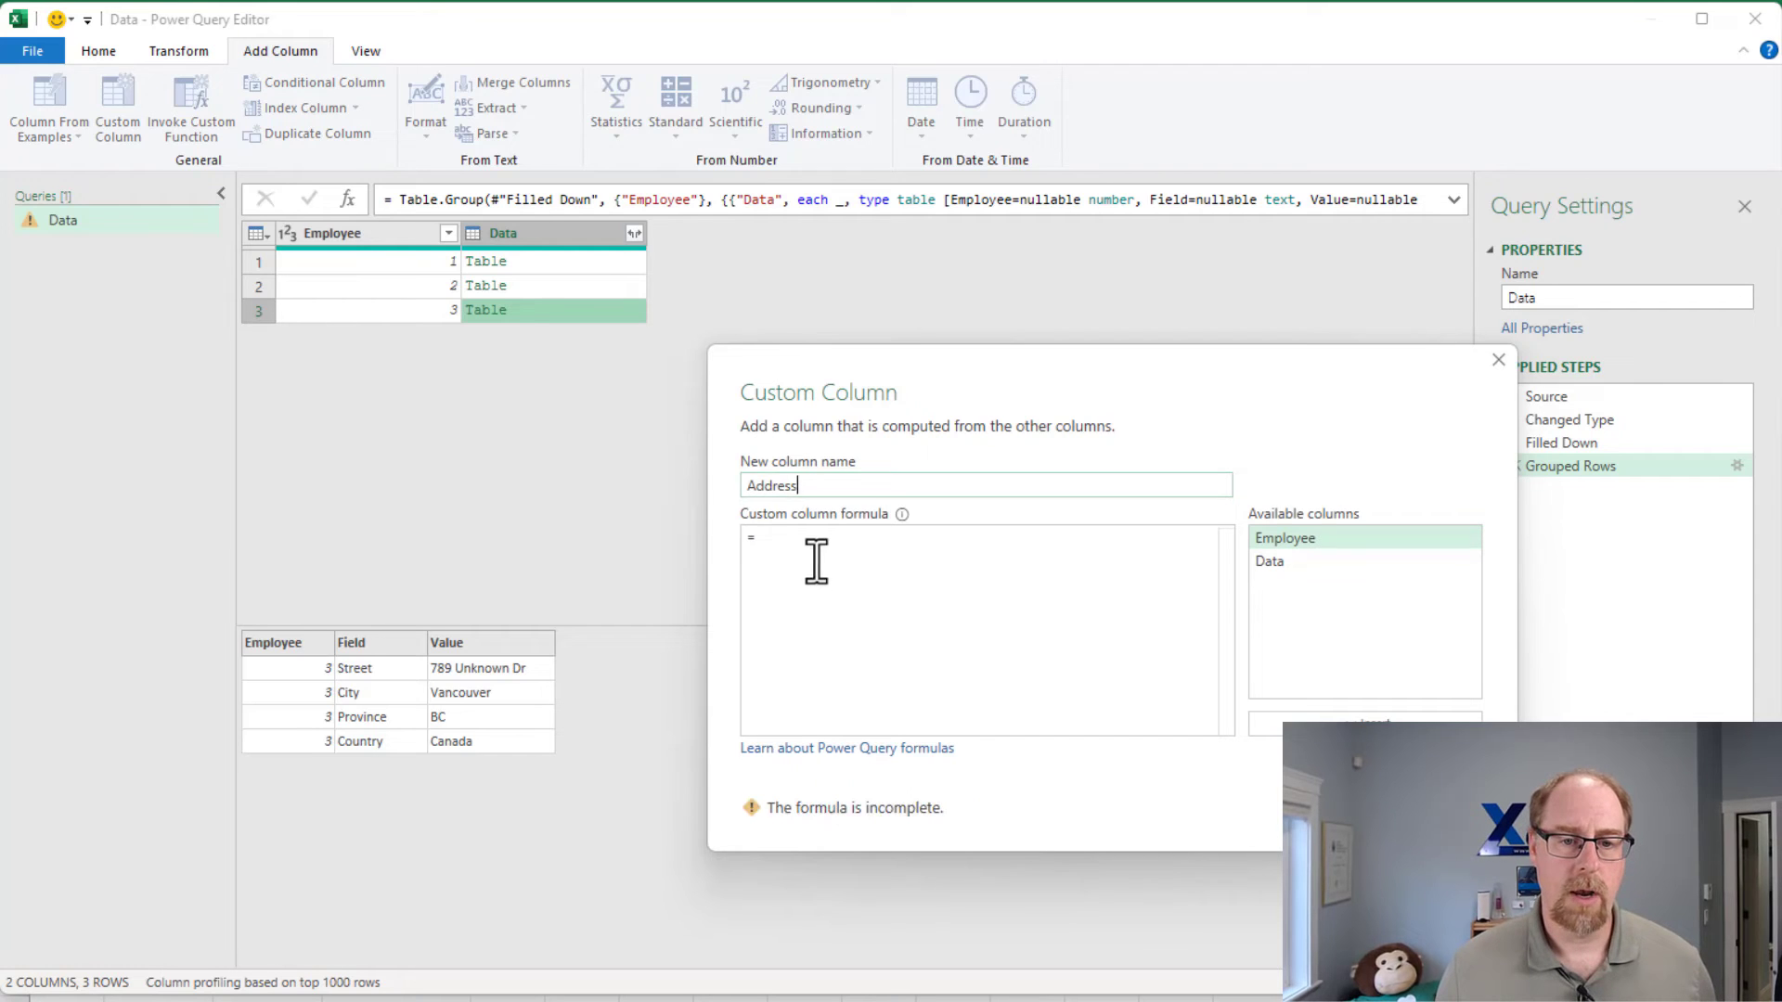
type("Text.Combine(#\"Filled Down\"[Value],\",\")")
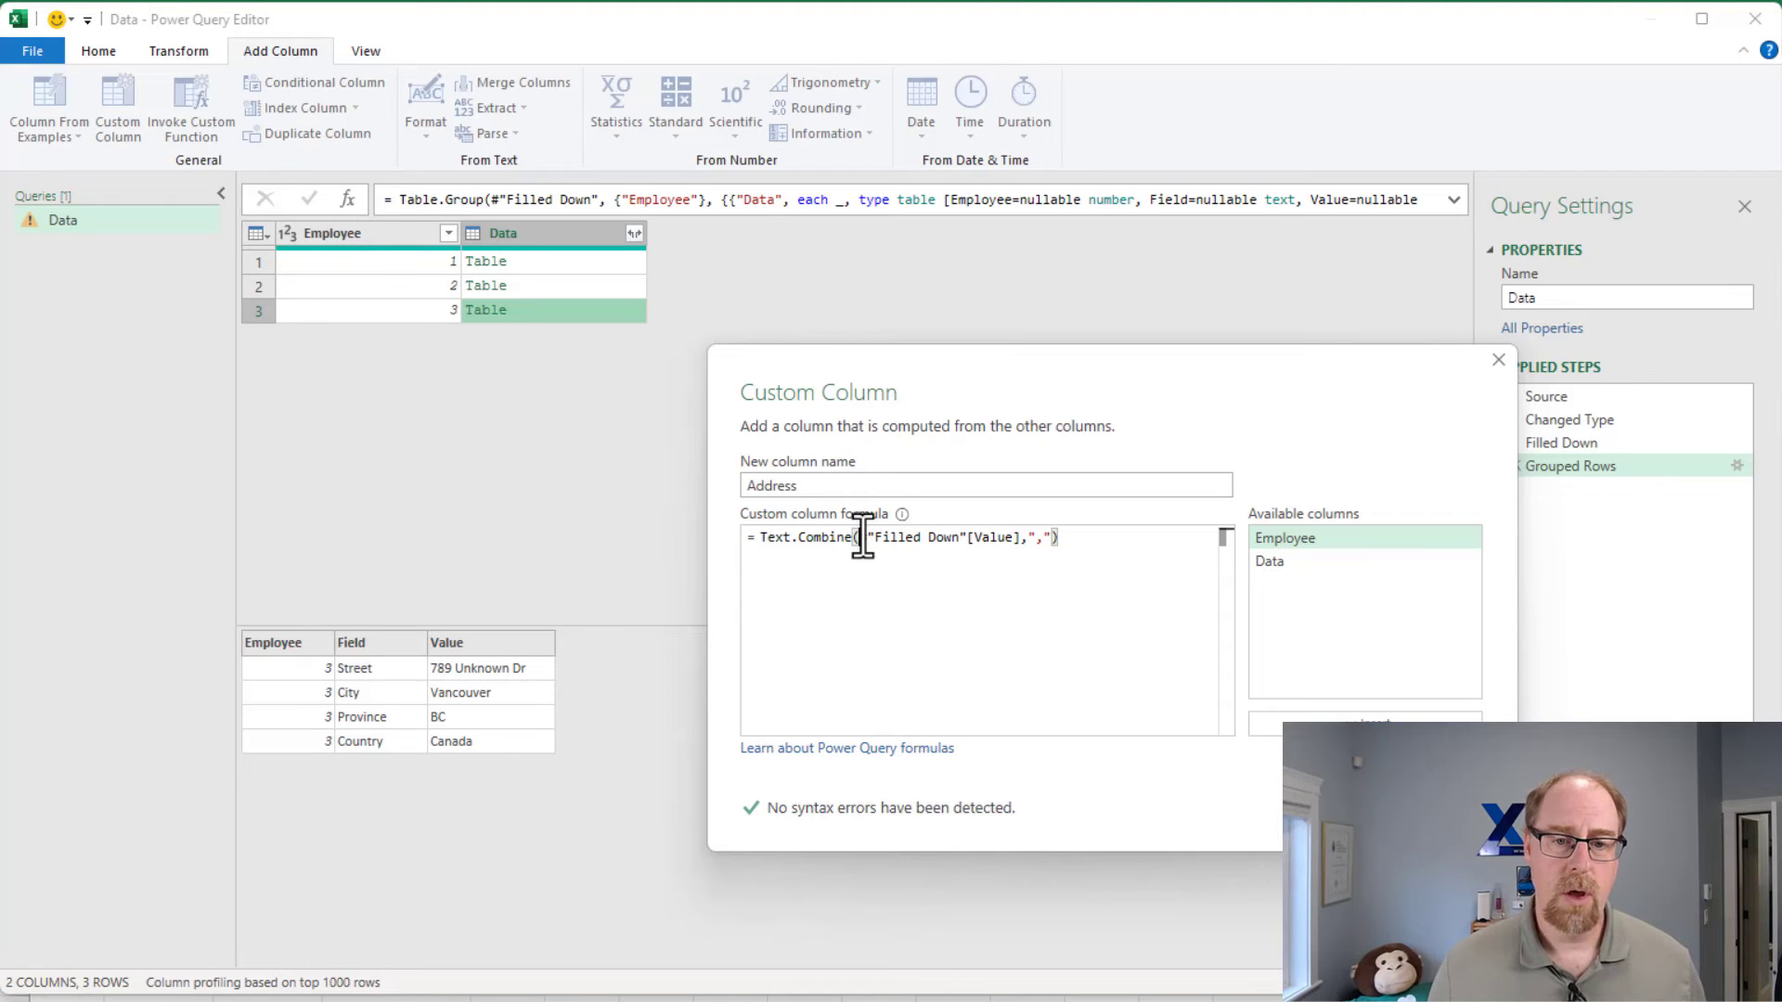
left_click_drag(858, 538, 967, 538)
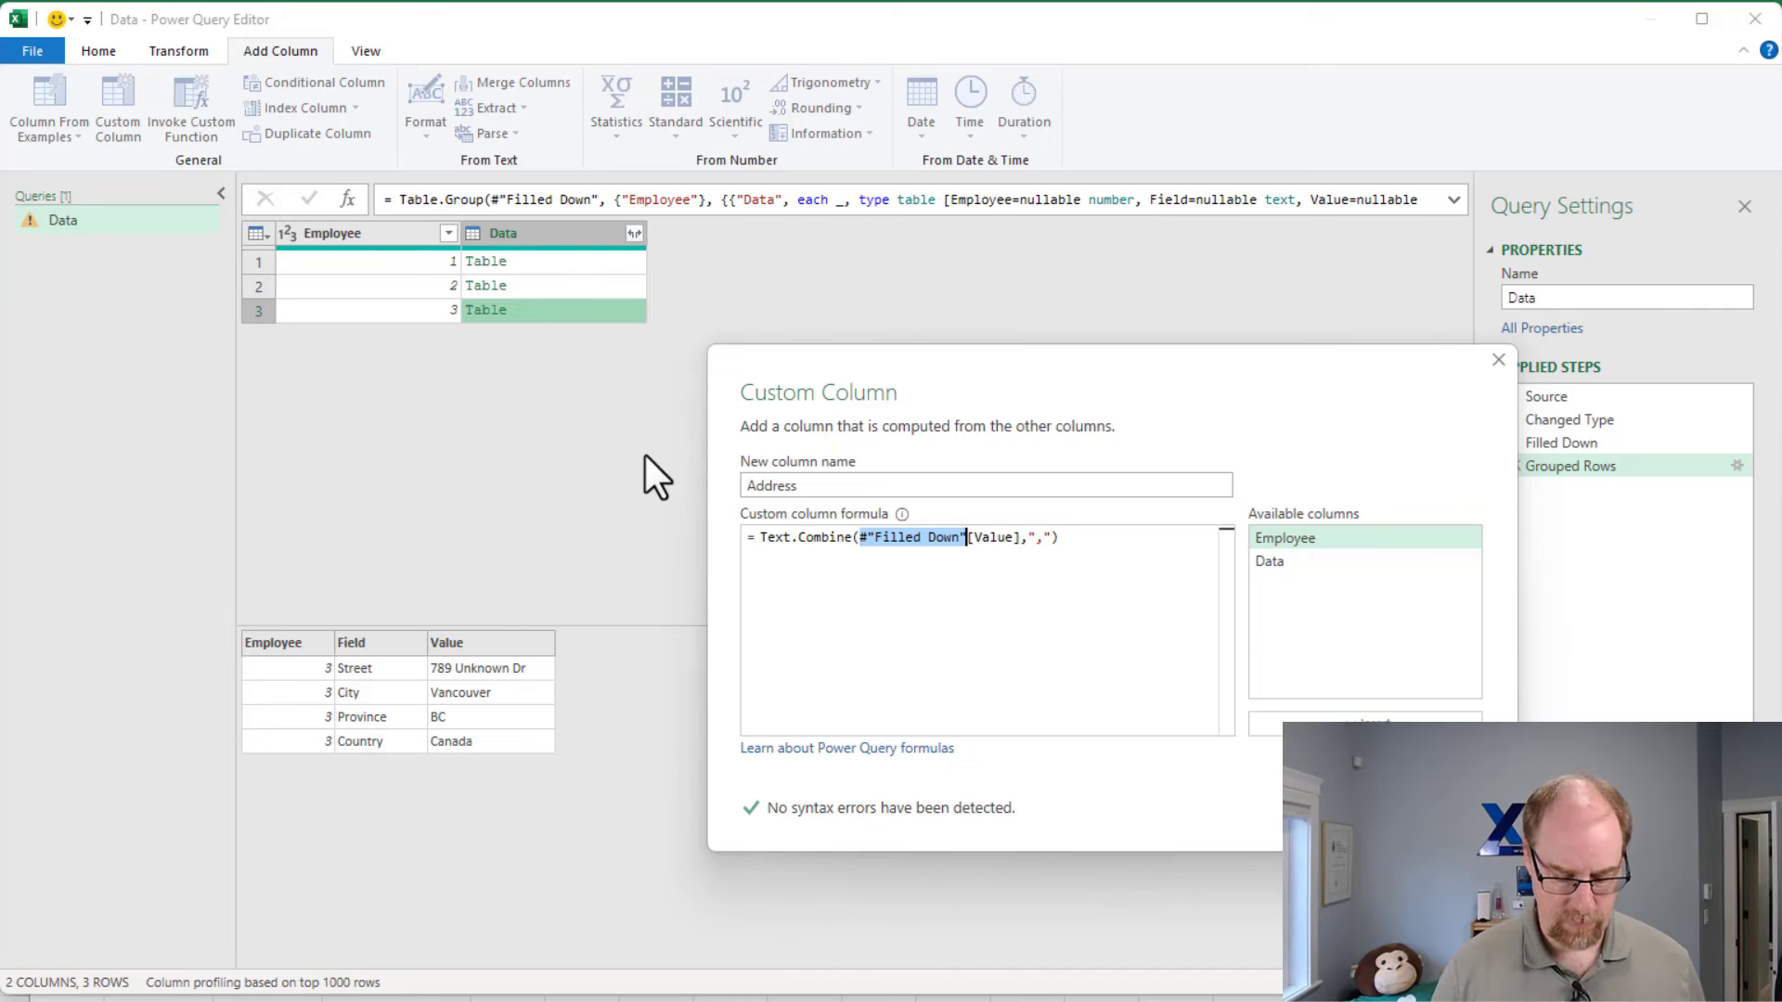
type("[Data")
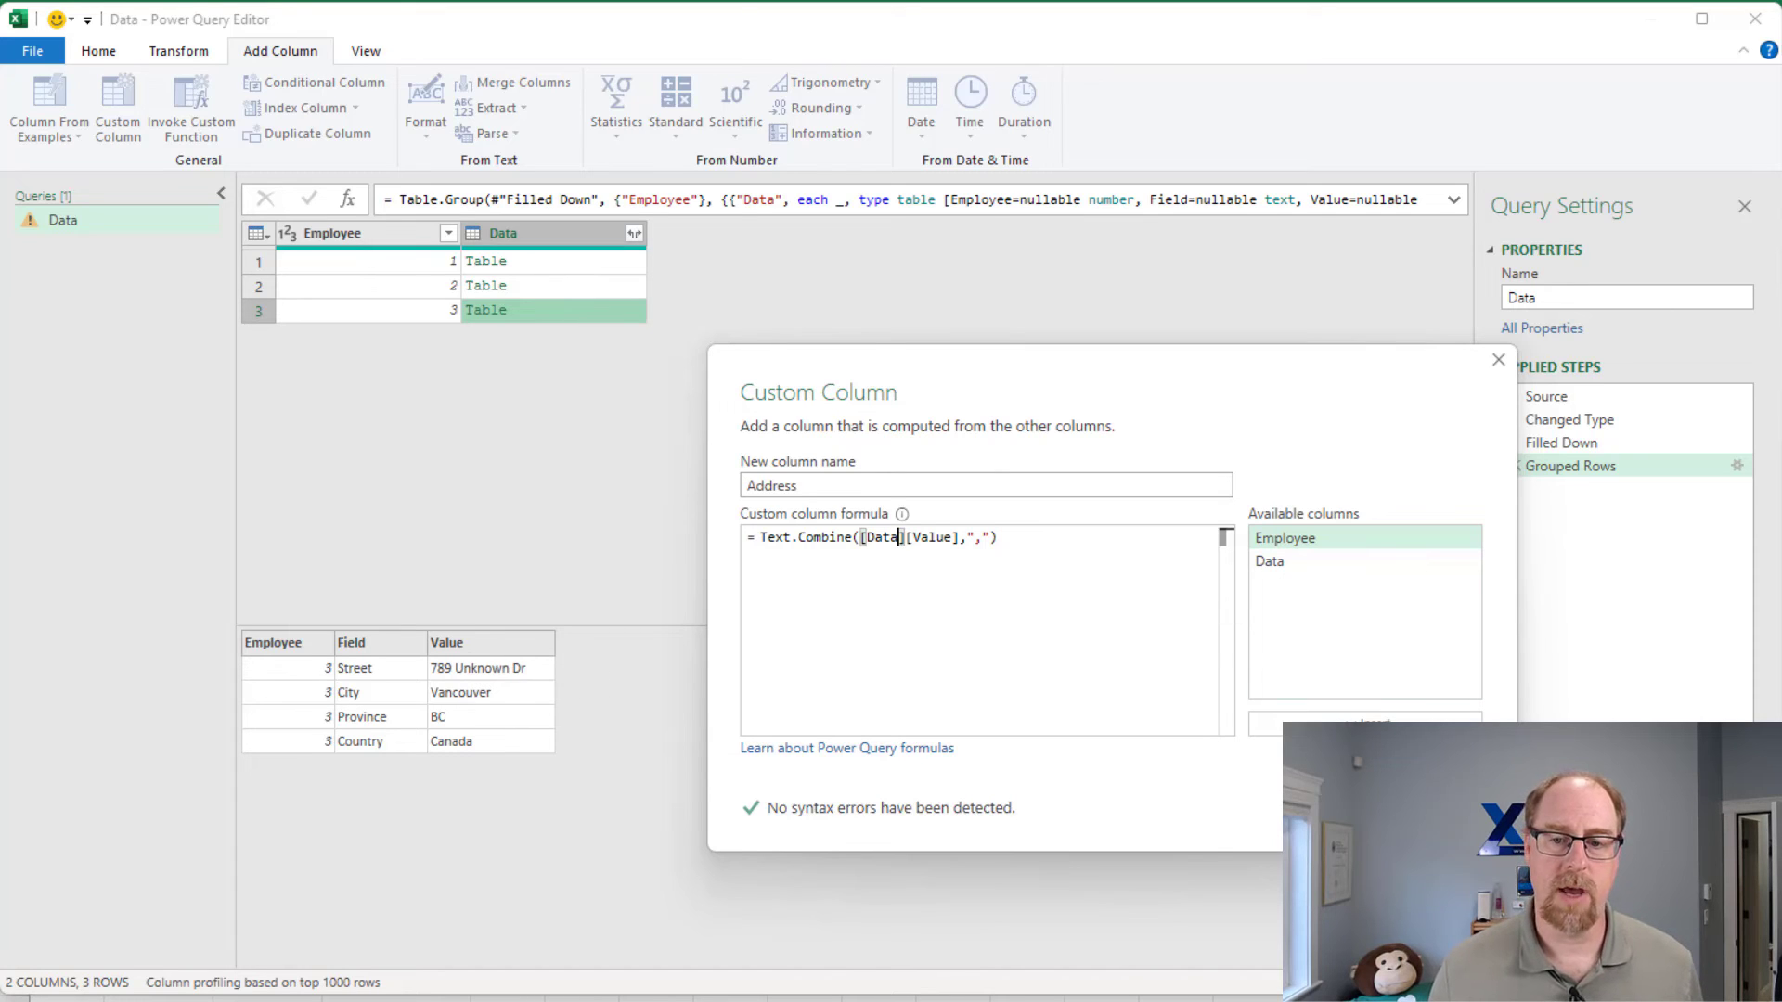
left_click(1383, 816)
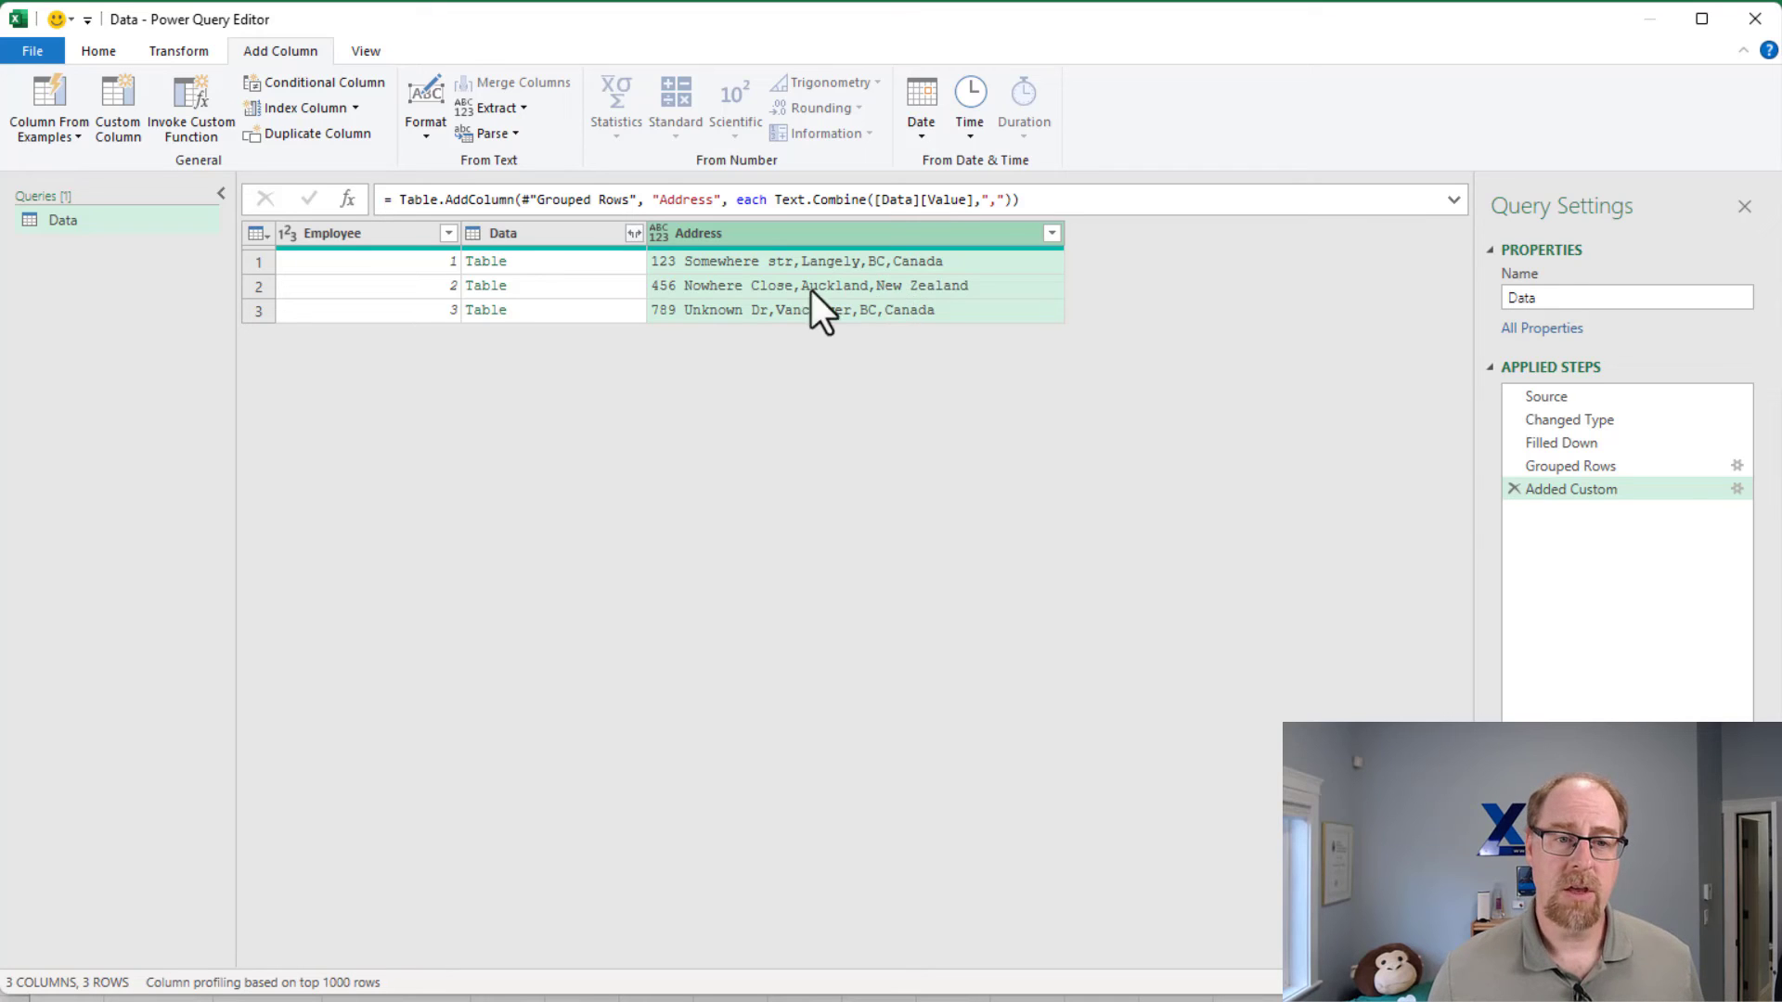
Delete the nested Data column, leaving only Employee and Address
left_click(617, 284)
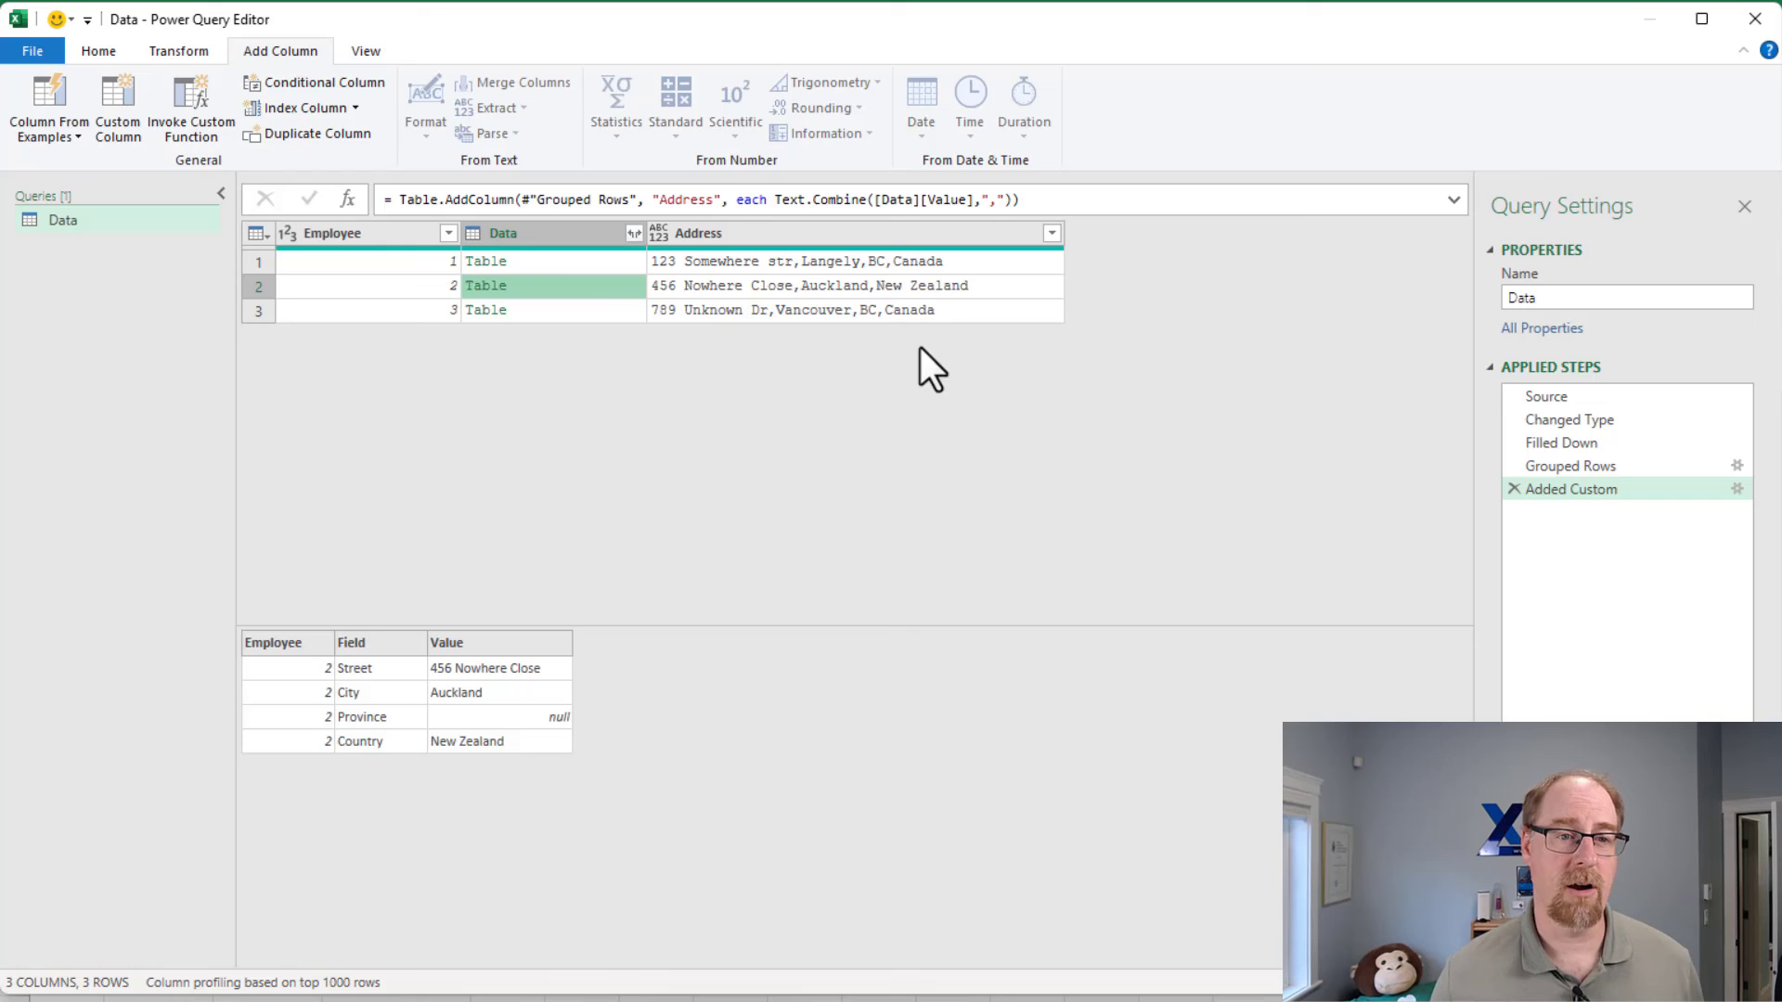
left_click(547, 229)
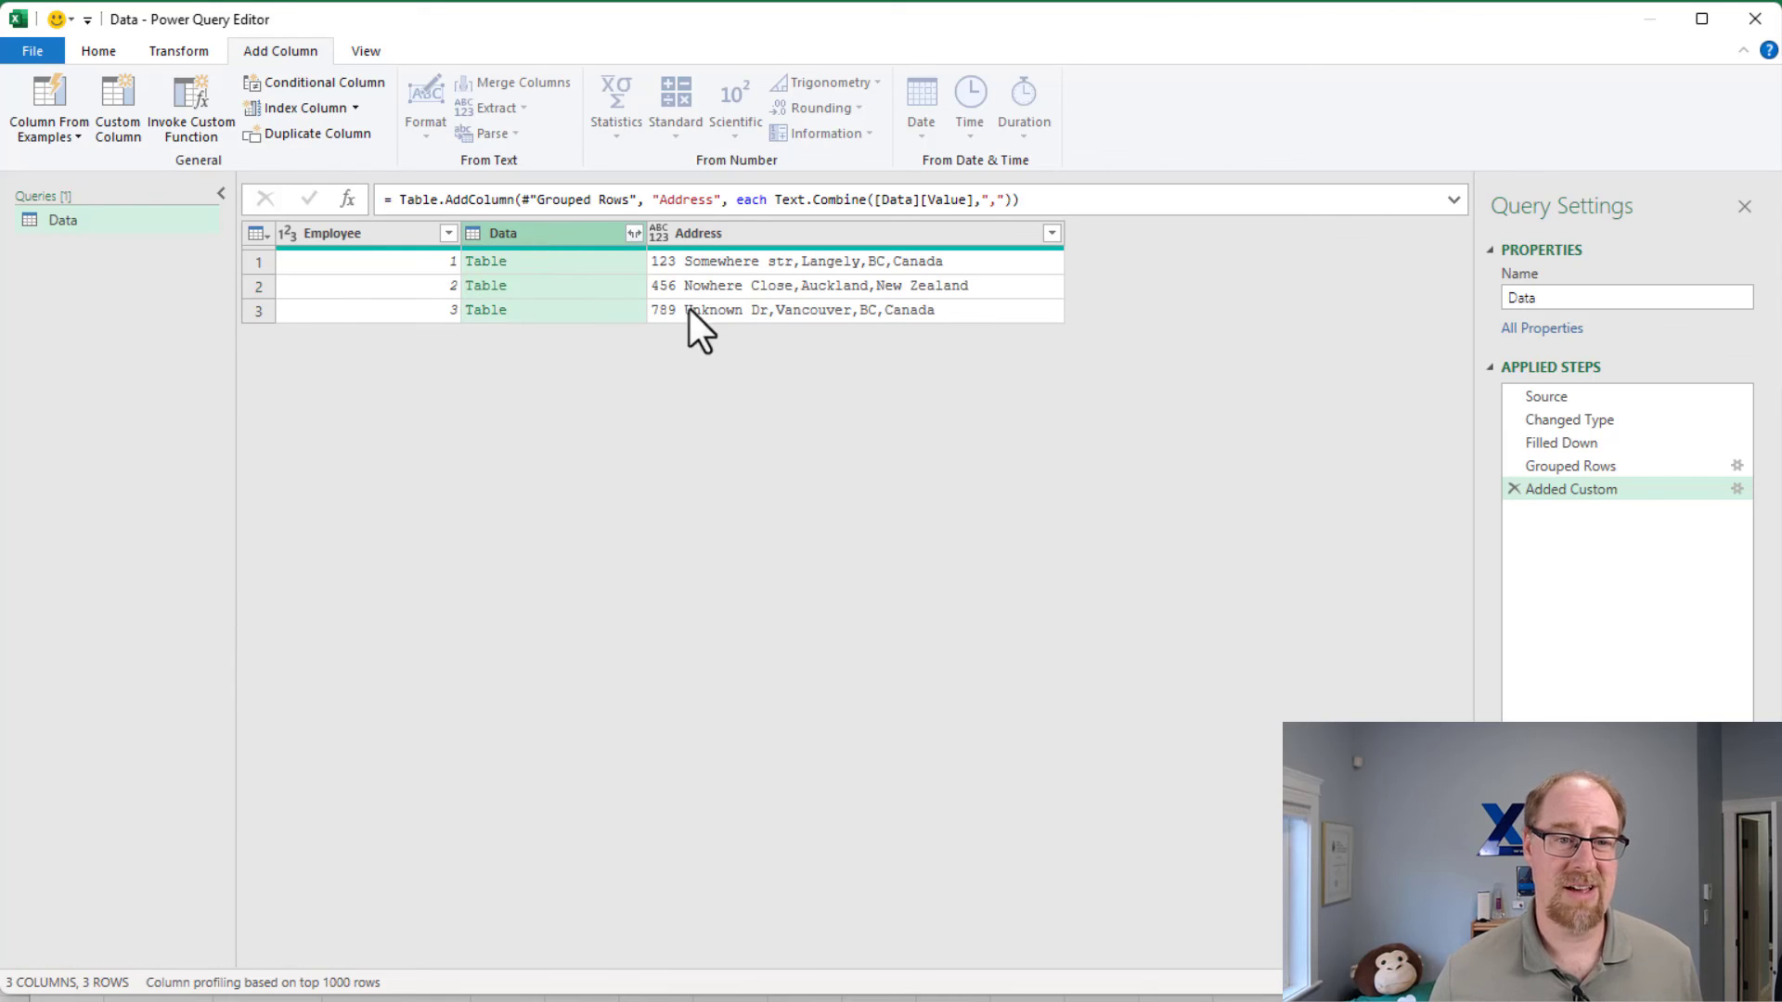
key("Delete")
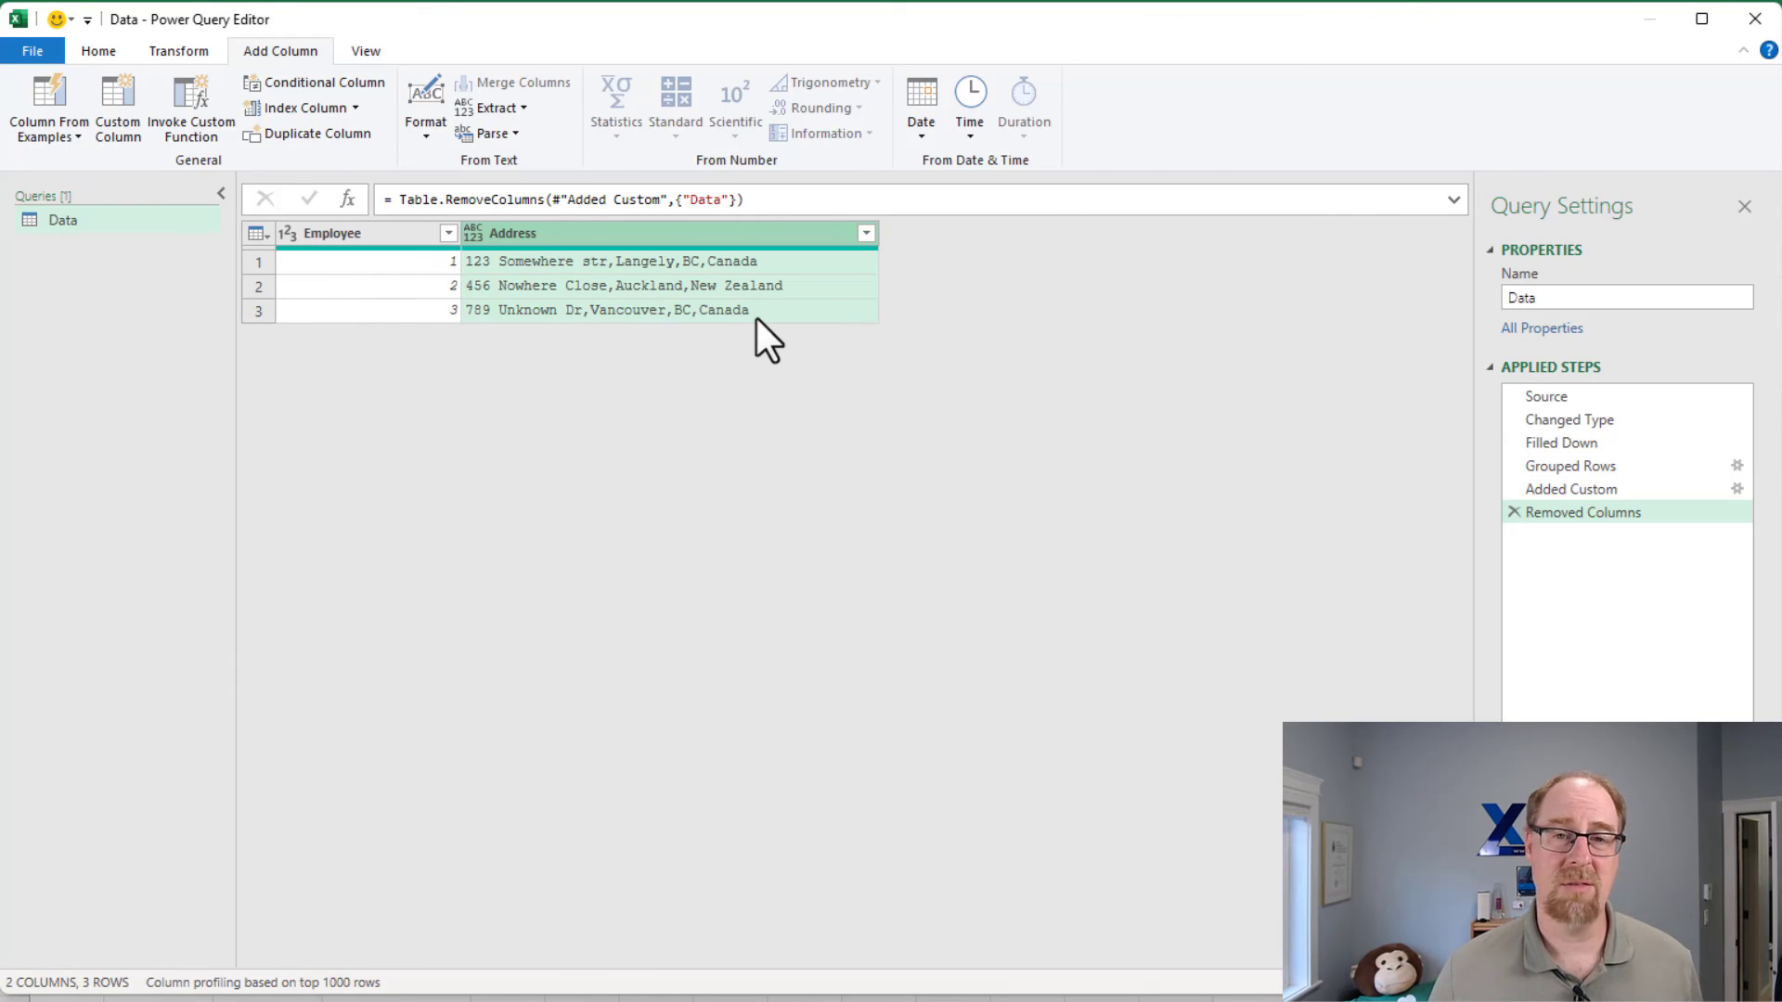